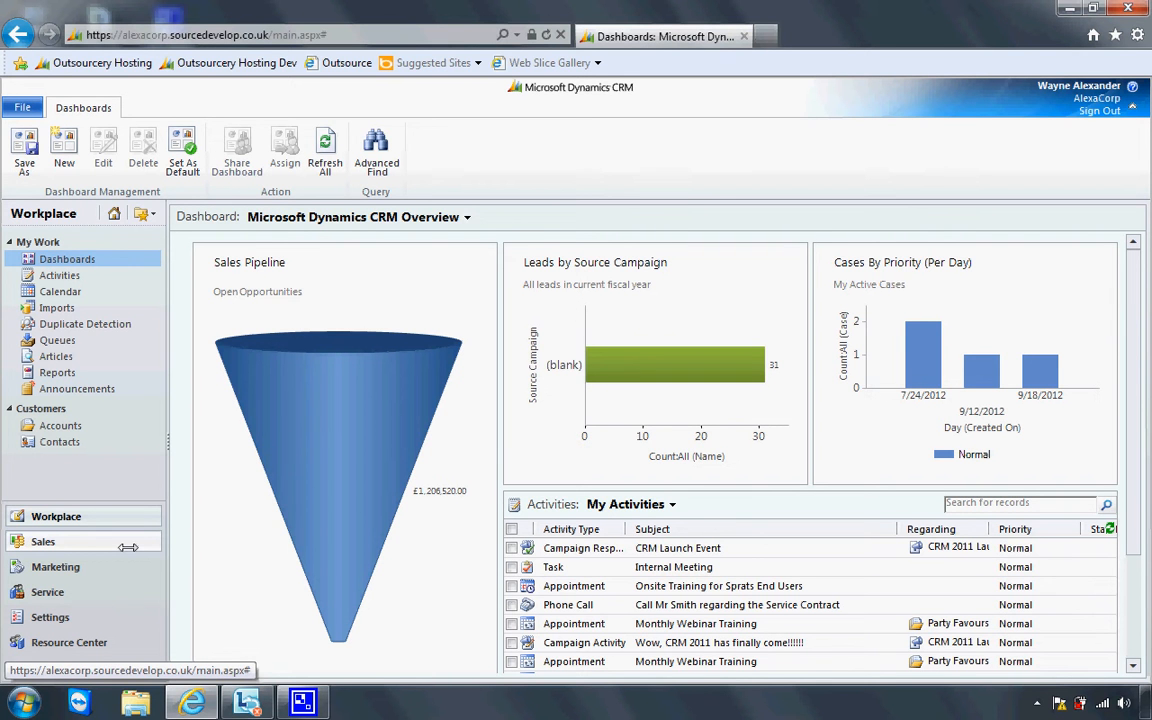
# - Examine the personal e-mail templates in the personal options and close the options without changes
pyautogui.click(16, 107)
pyautogui.click(48, 187)
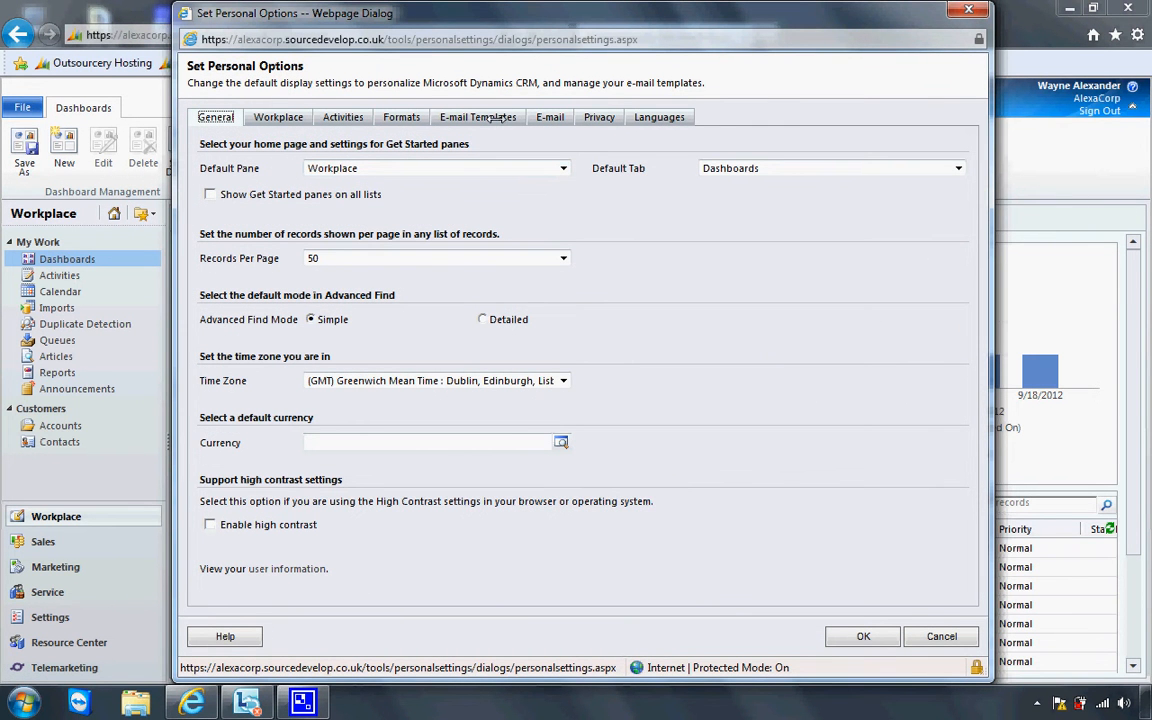
pyautogui.click(494, 118)
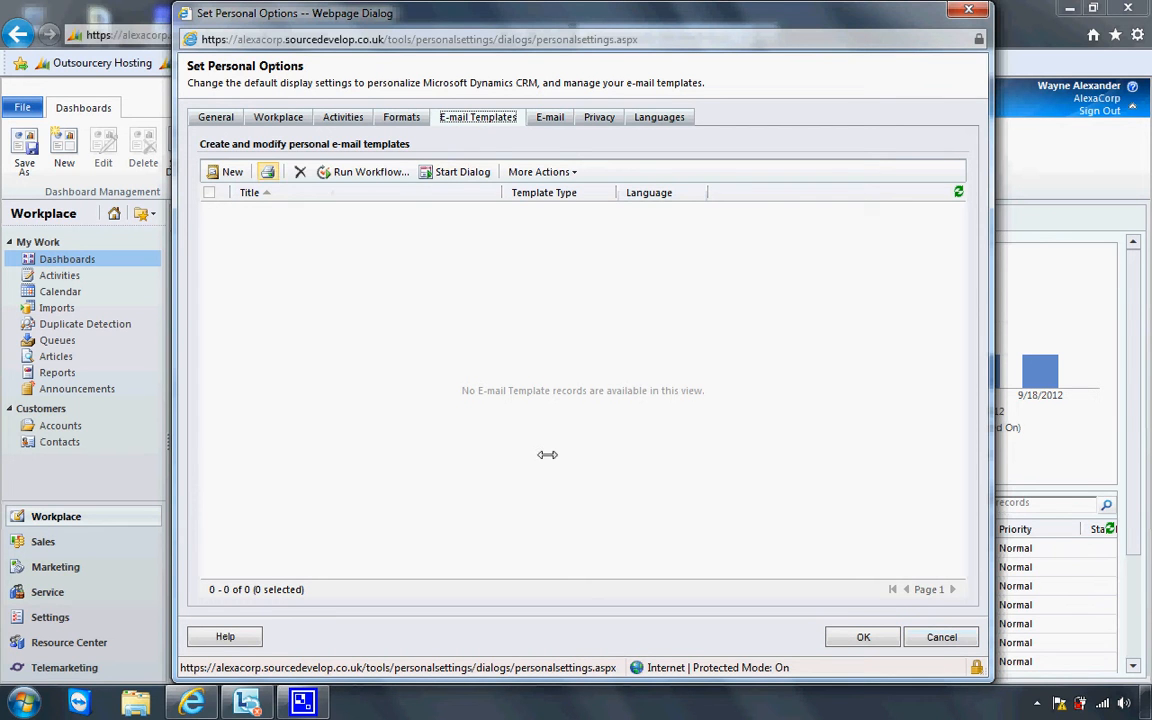
pyautogui.click(938, 637)
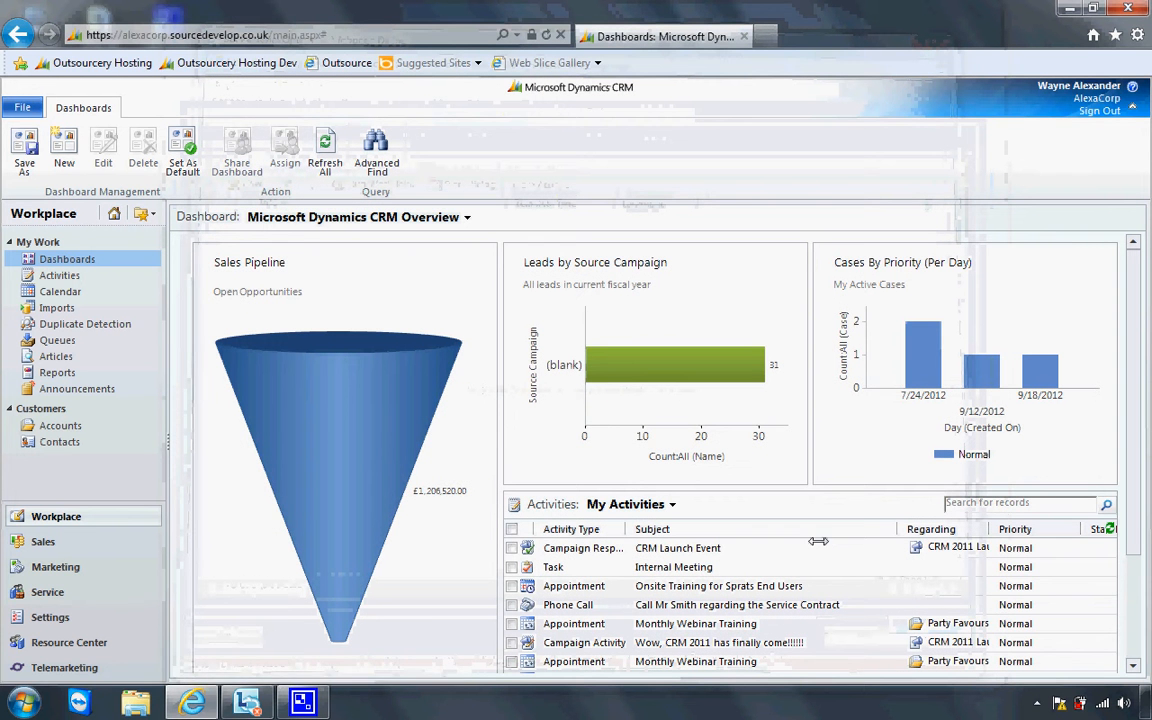
# - Open the organization's list of e-mail templates in the Settings area
pyautogui.click(105, 609)
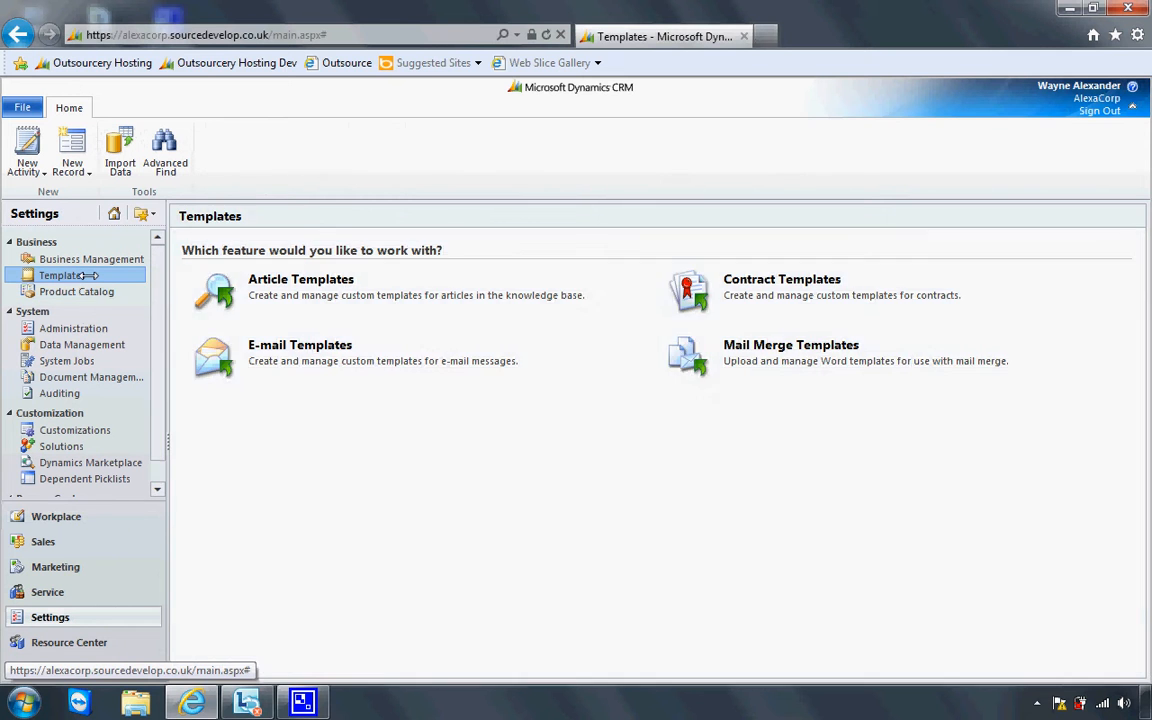
pyautogui.click(88, 277)
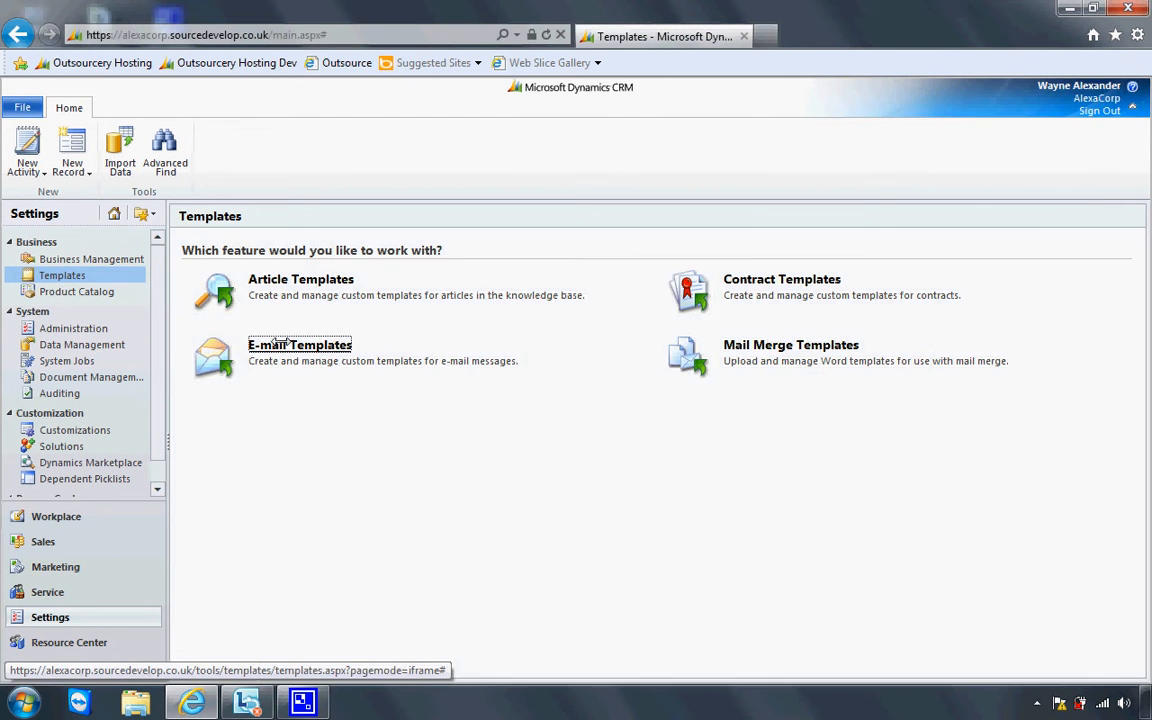
pyautogui.click(281, 343)
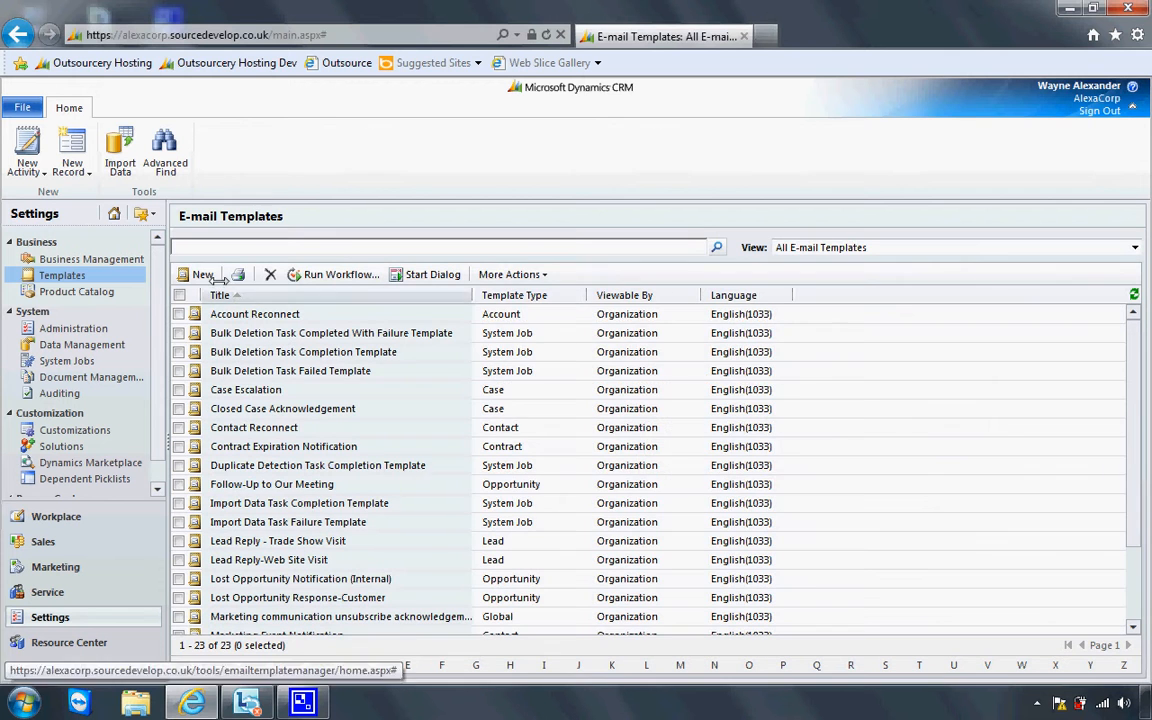
# - Create a new e-mail template with the template type Contact
pyautogui.click(203, 275)
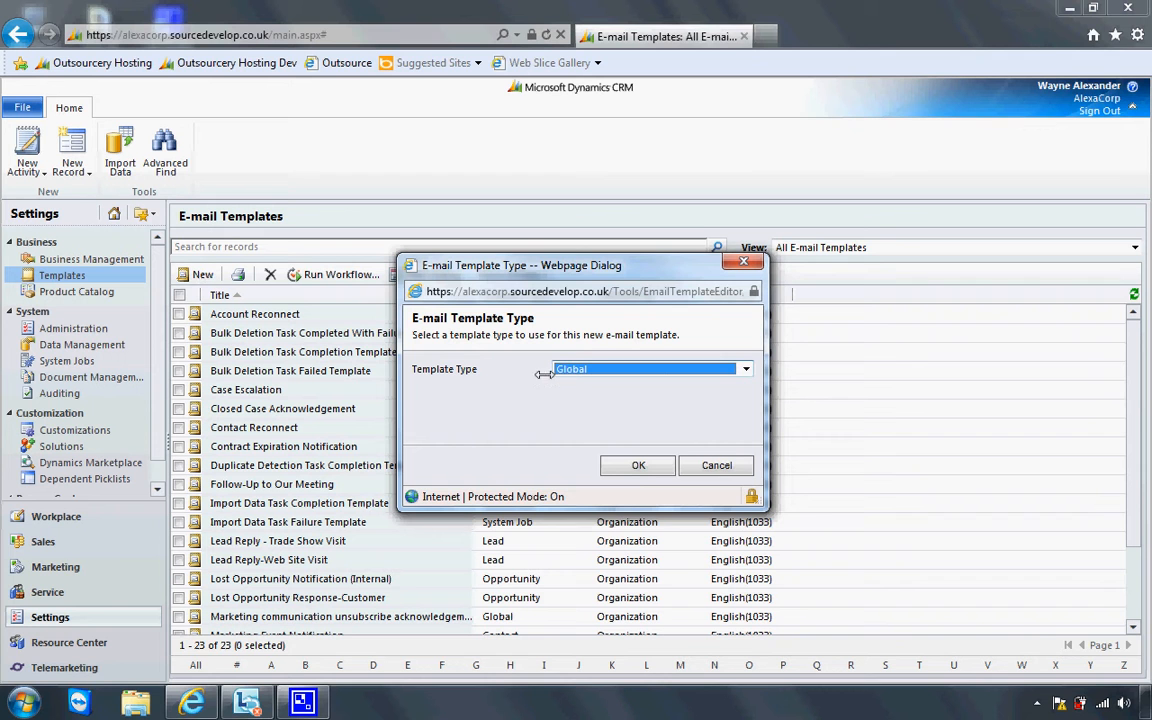
pyautogui.click(745, 369)
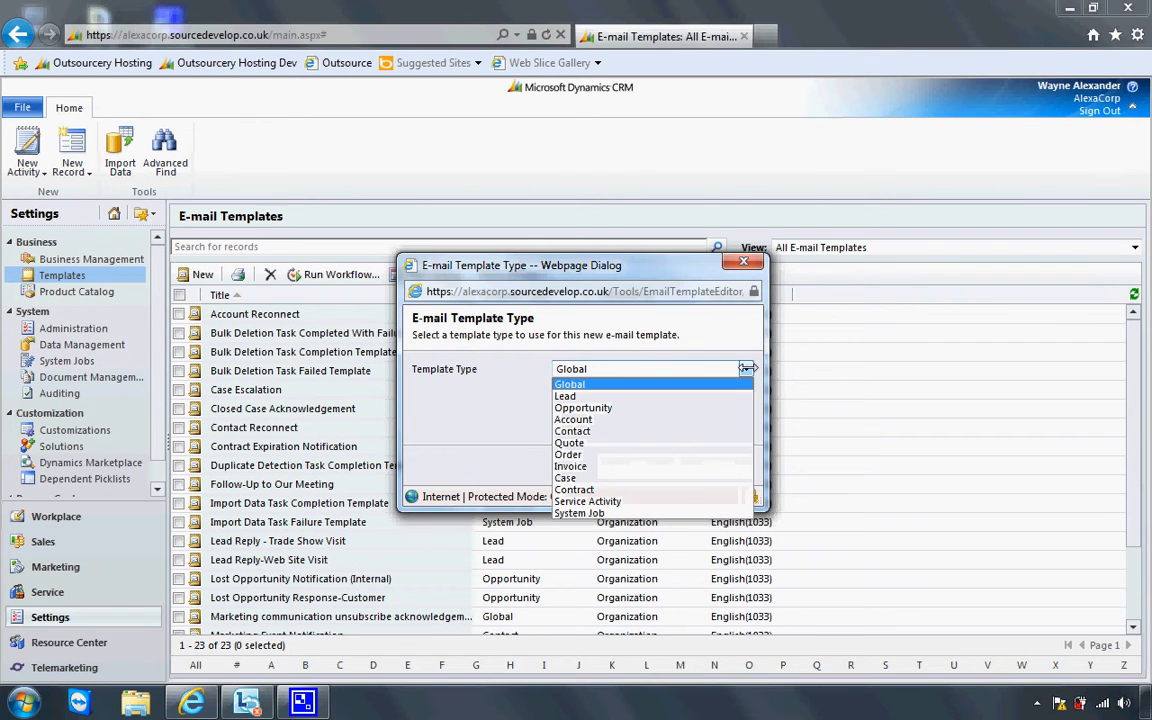
pyautogui.click(629, 430)
pyautogui.click(742, 369)
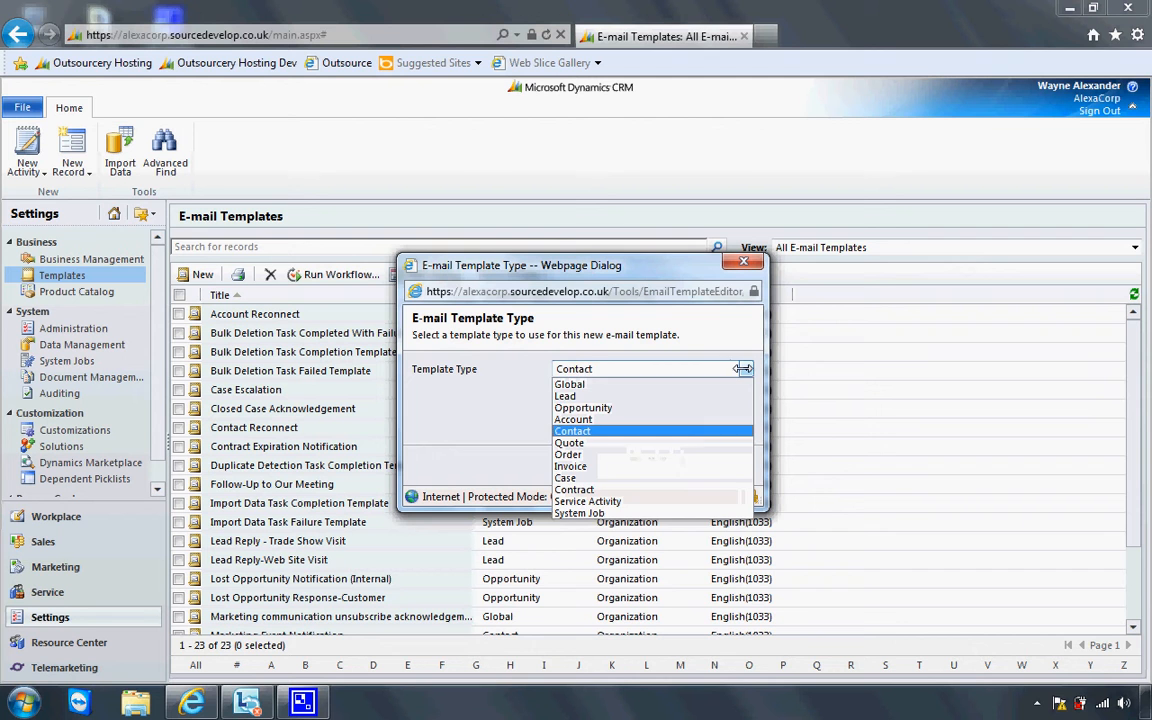
pyautogui.click(735, 394)
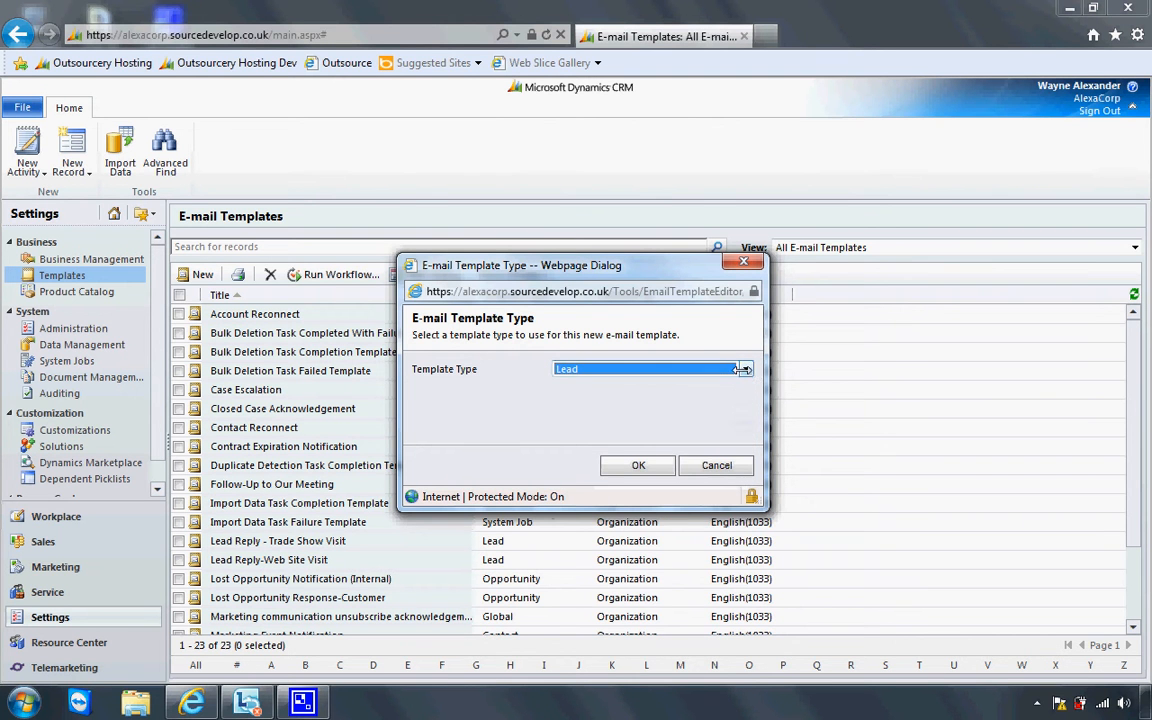
pyautogui.click(742, 369)
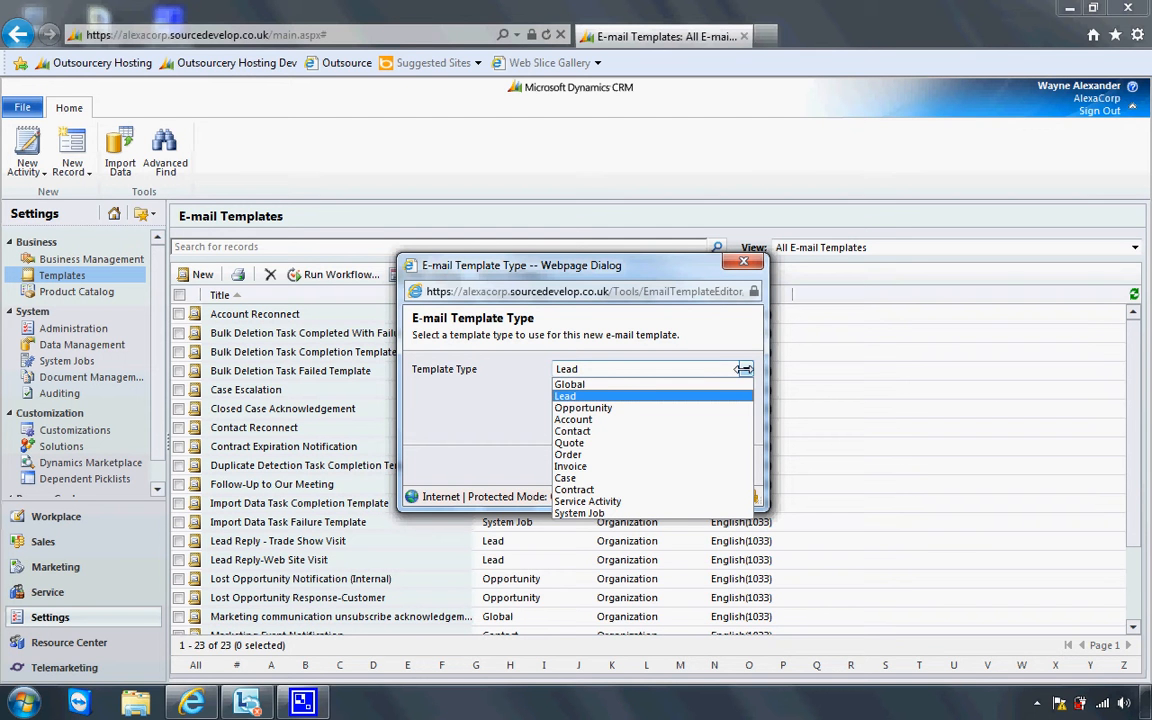
pyautogui.click(703, 429)
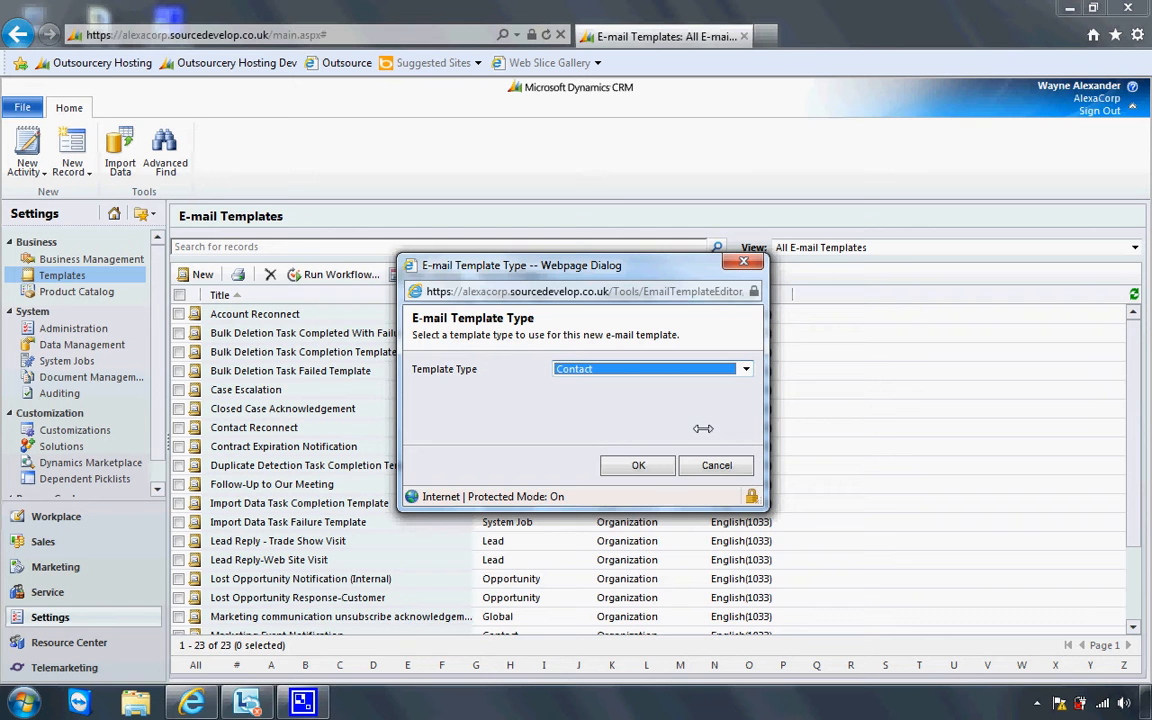
pyautogui.click(662, 465)
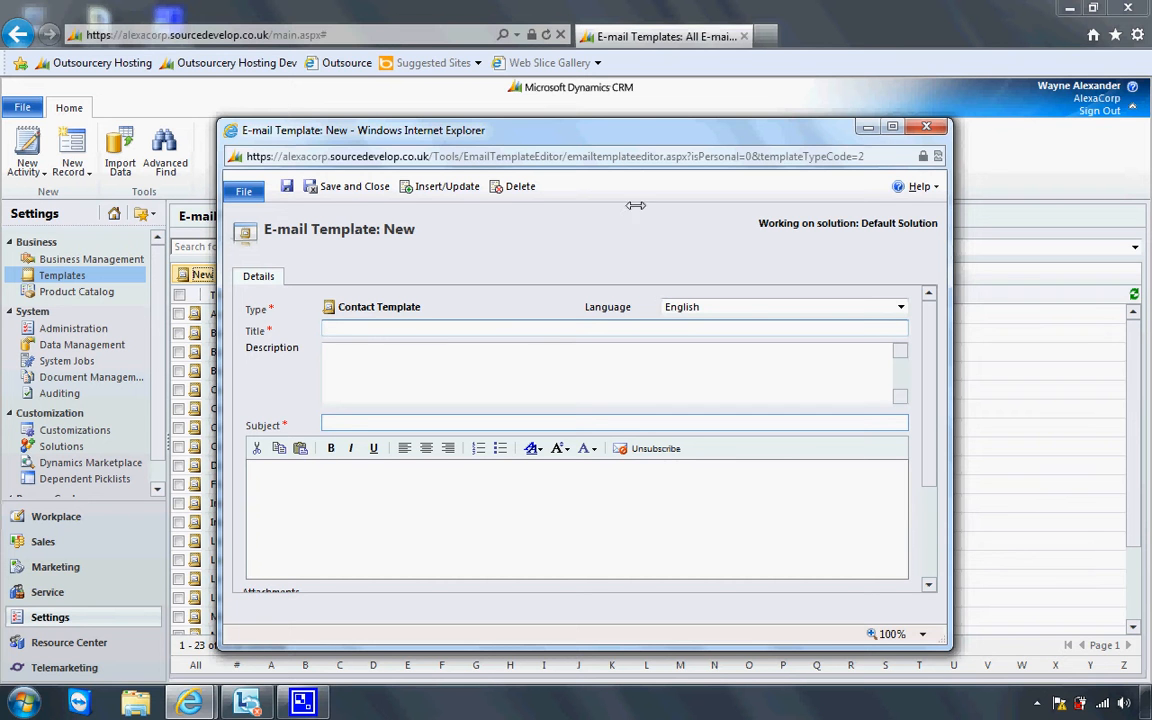
# - Title the template "Upcoming Training Webinar for creating email templates - 1st December"
pyautogui.moveTo(563, 133); pyautogui.dragTo(569, 122)
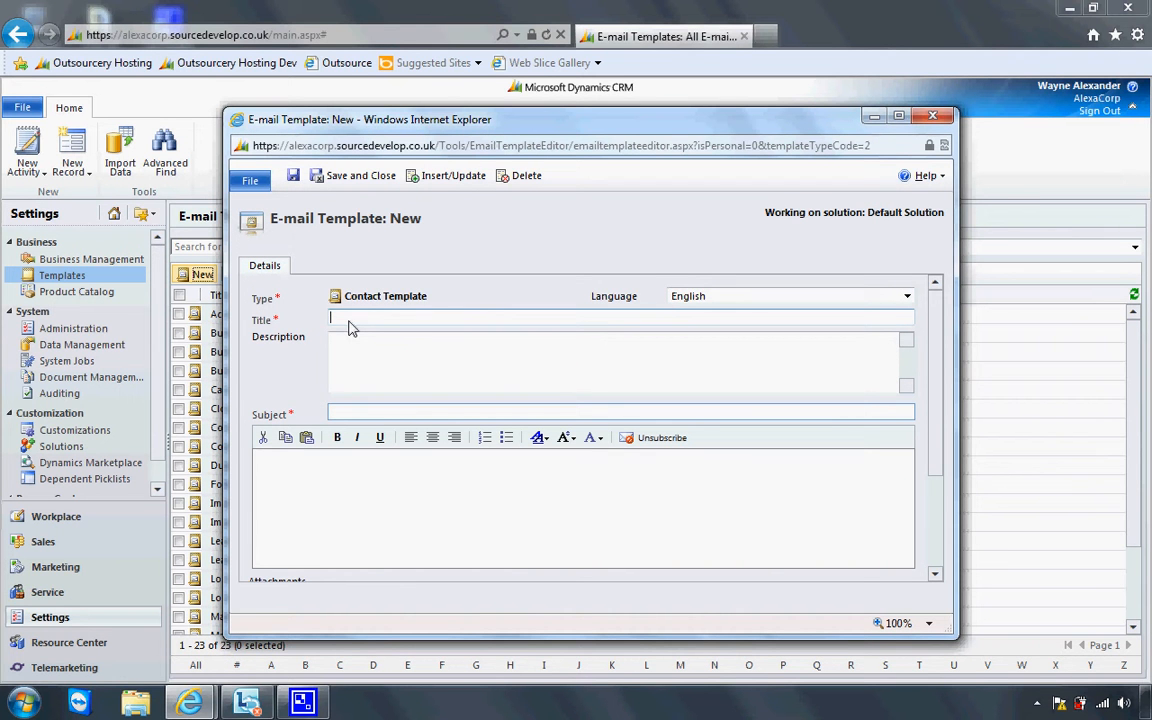
pyautogui.write('Upcoming Training Wwebinar')
pyautogui.press('BackSpace')
pyautogui.press('BackSpace')
pyautogui.press('BackSpace')
pyautogui.press('BackSpace')
pyautogui.press('BackSpace')
pyautogui.press('BackSpace')
pyautogui.press('BackSpace')
pyautogui.write('ebinar for creating ')
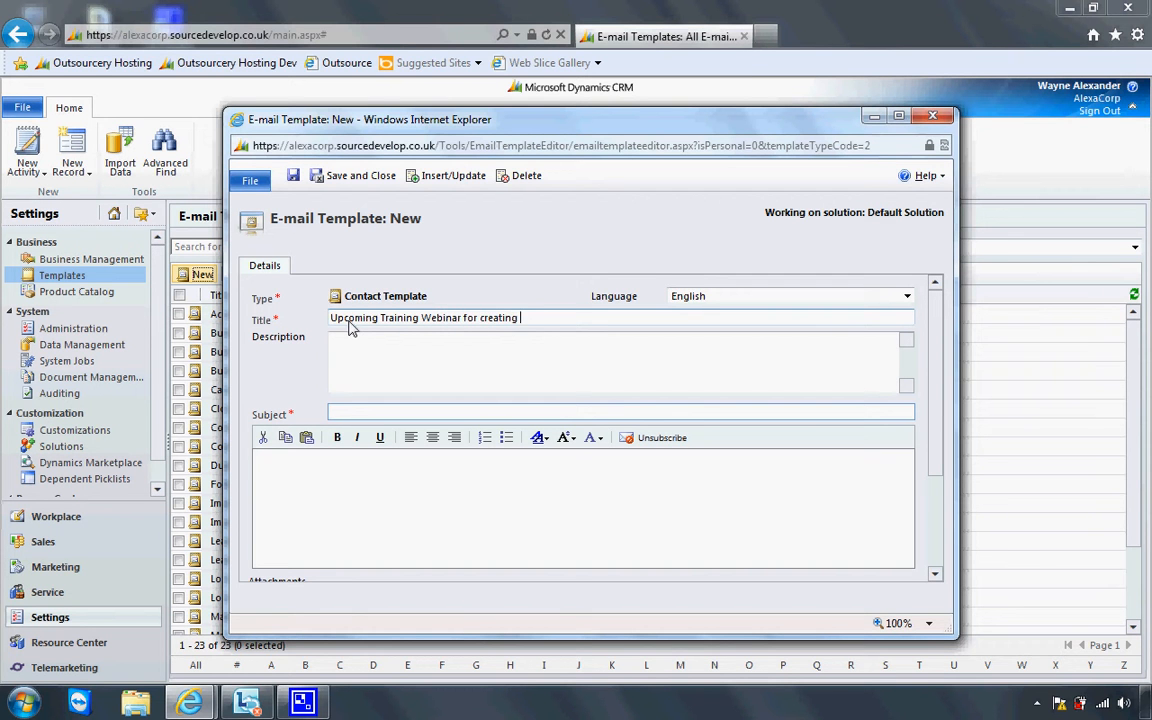
pyautogui.write('email templates - 1st December')
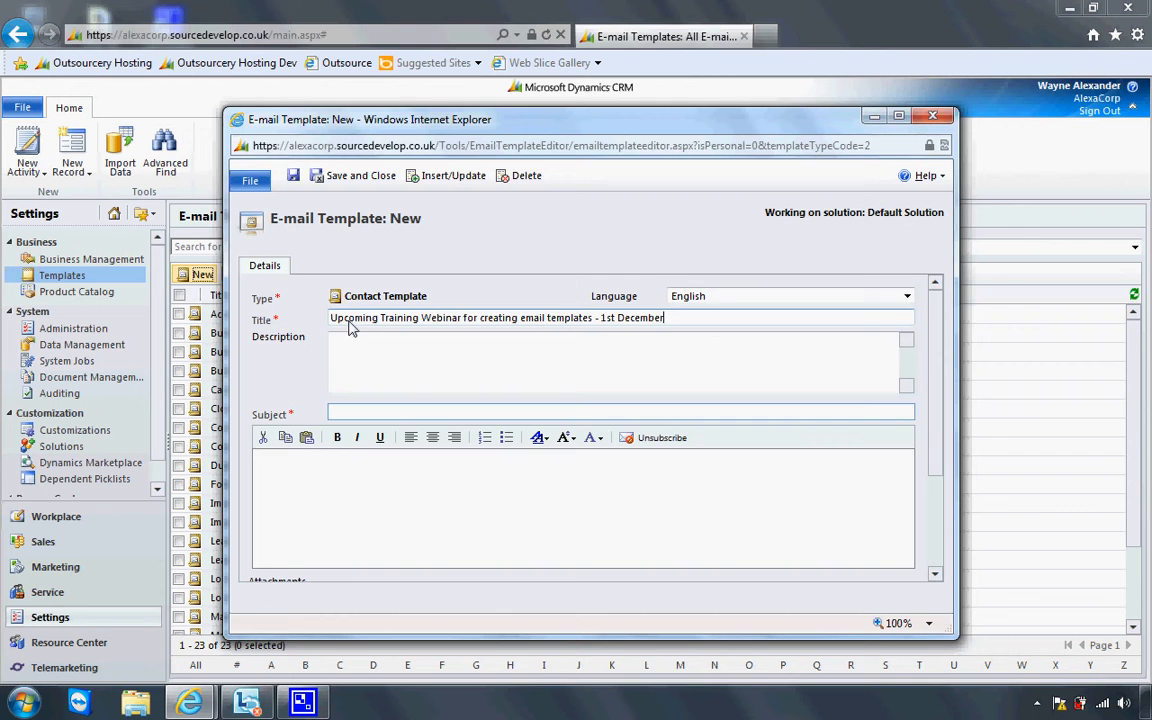
# - Leave the description empty and start the template's subject with "Hello"
pyautogui.click(362, 355)
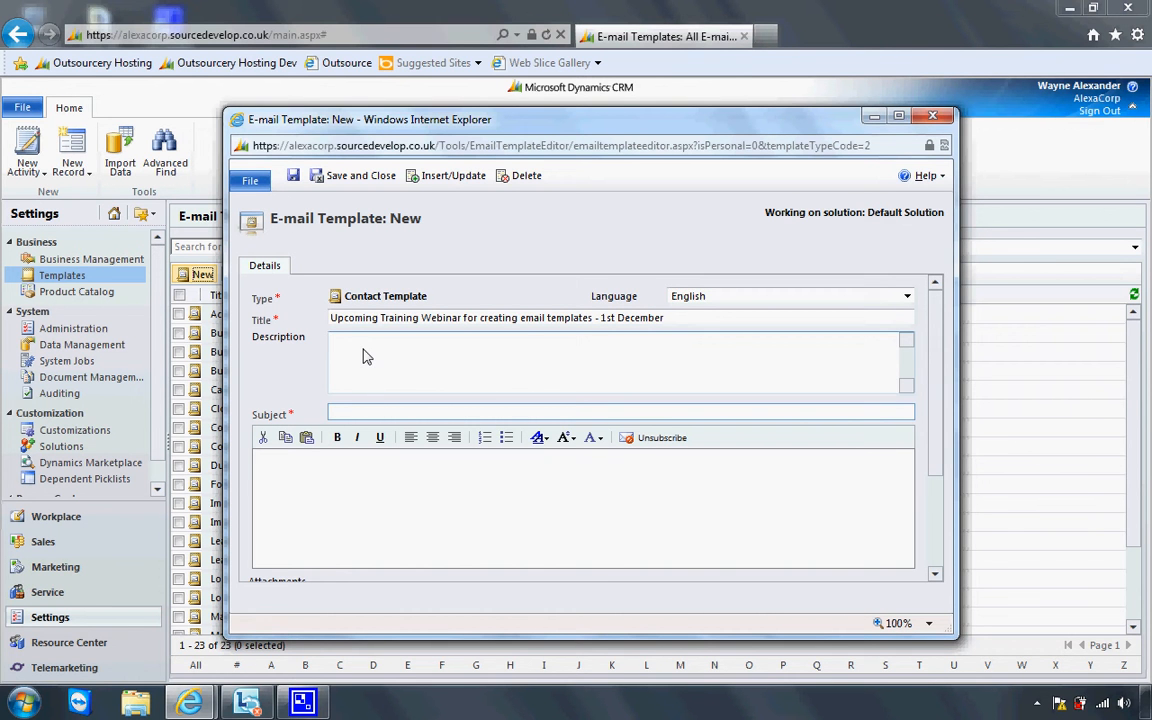
pyautogui.click(379, 412)
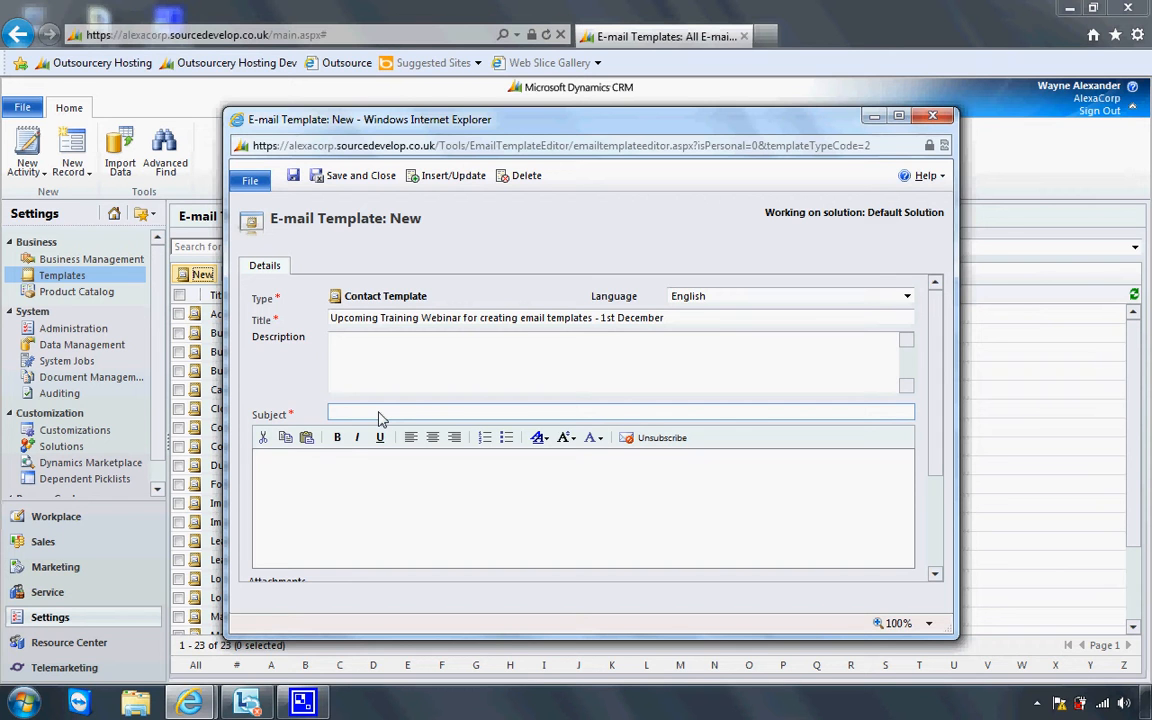
pyautogui.write('Hello')
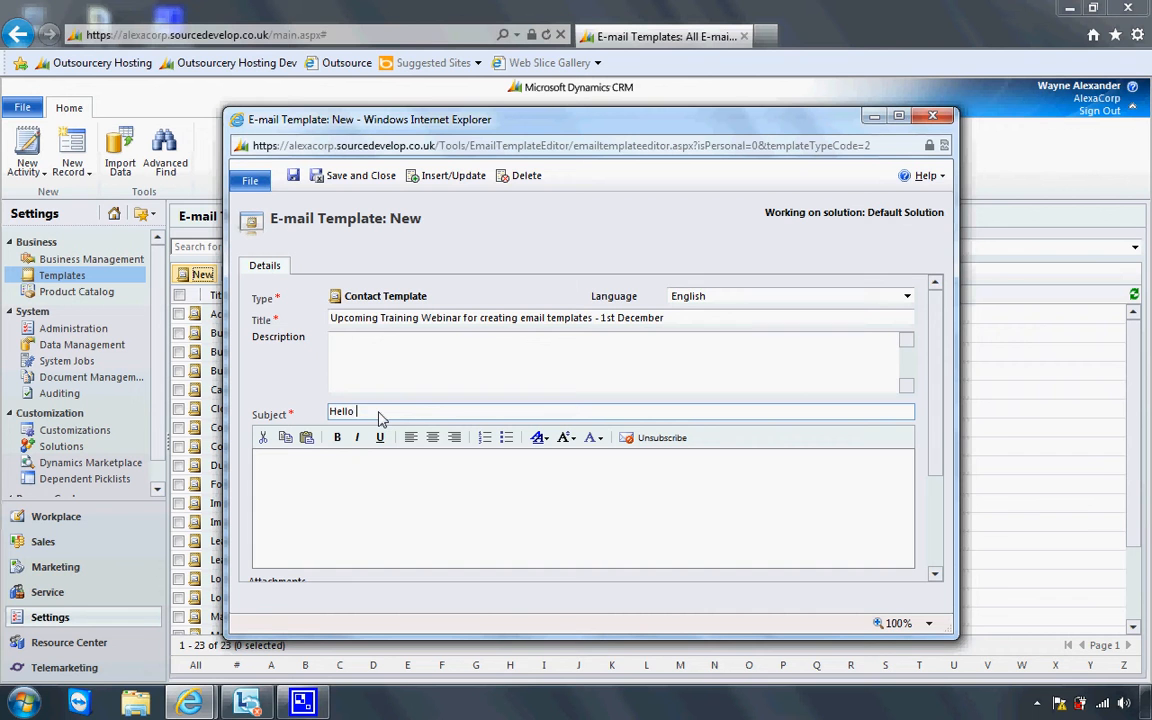
# - Insert the Contact record's First Name data field after "Hello" in the subject and complete it with "Here is your invitation!!"
pyautogui.click(455, 177)
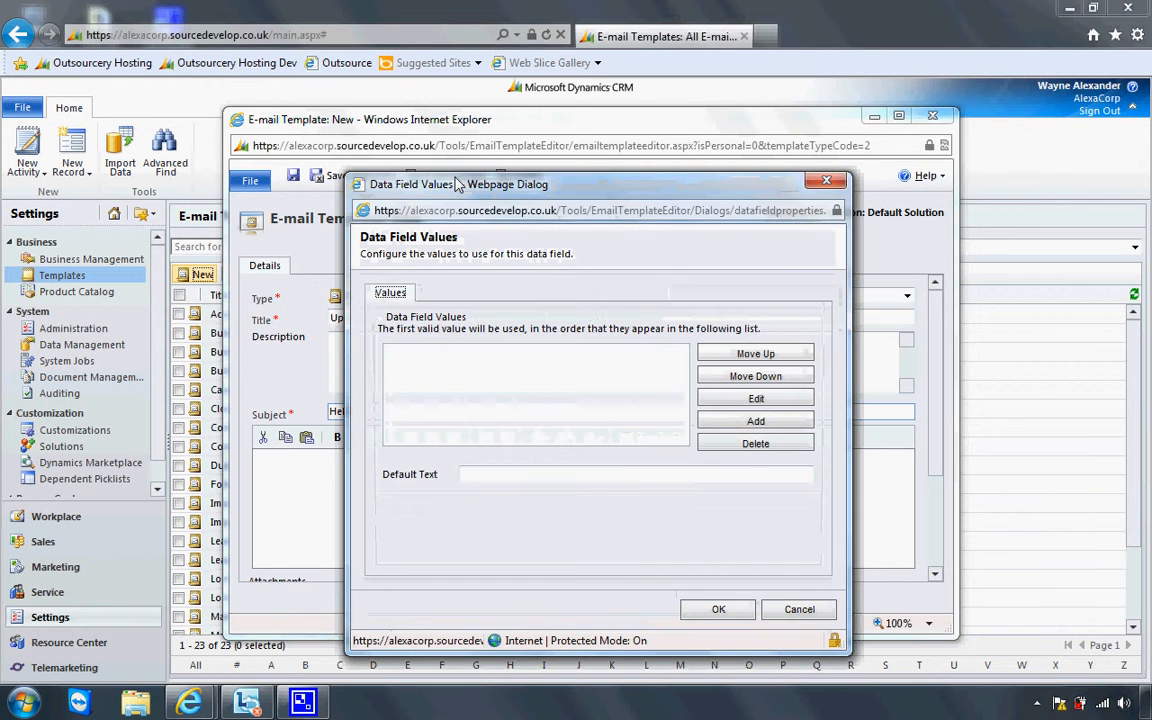
pyautogui.click(725, 428)
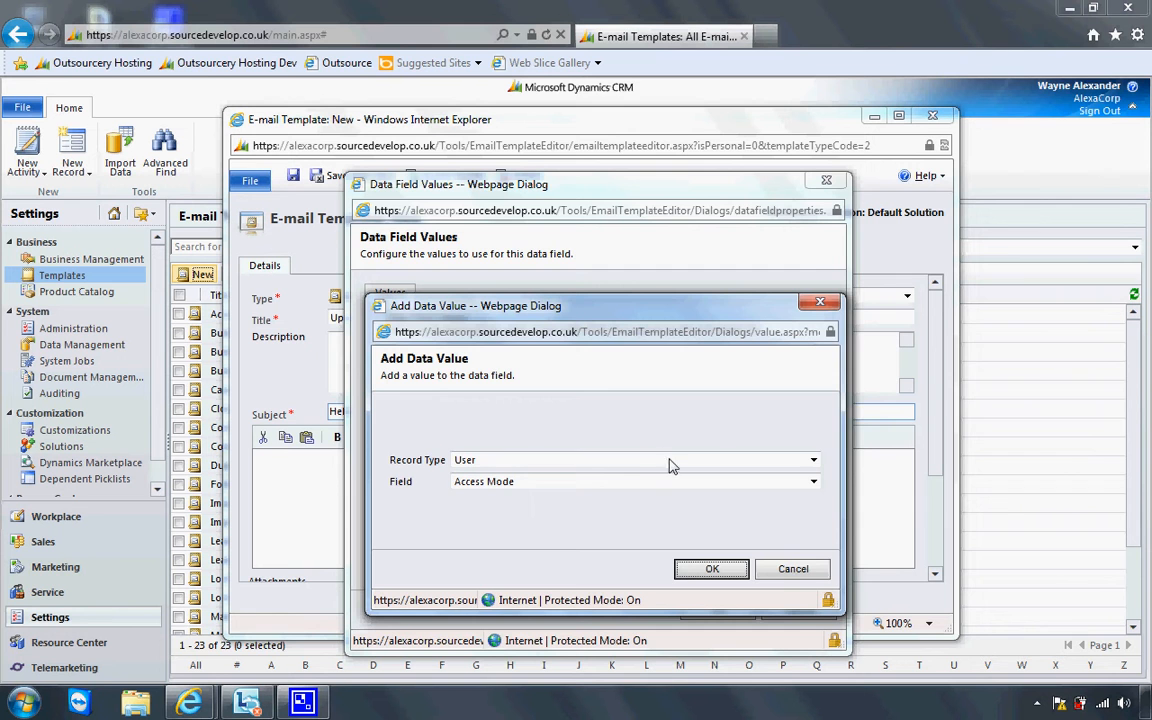
pyautogui.moveTo(651, 320); pyautogui.dragTo(571, 266)
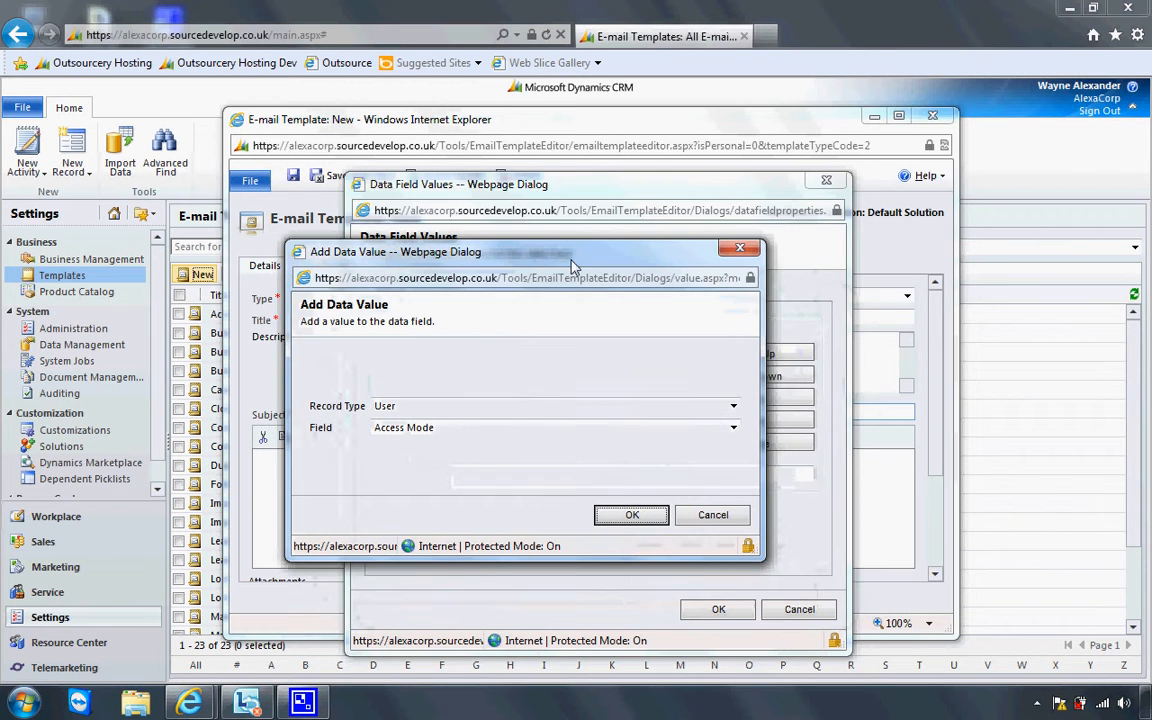
pyautogui.click(410, 408)
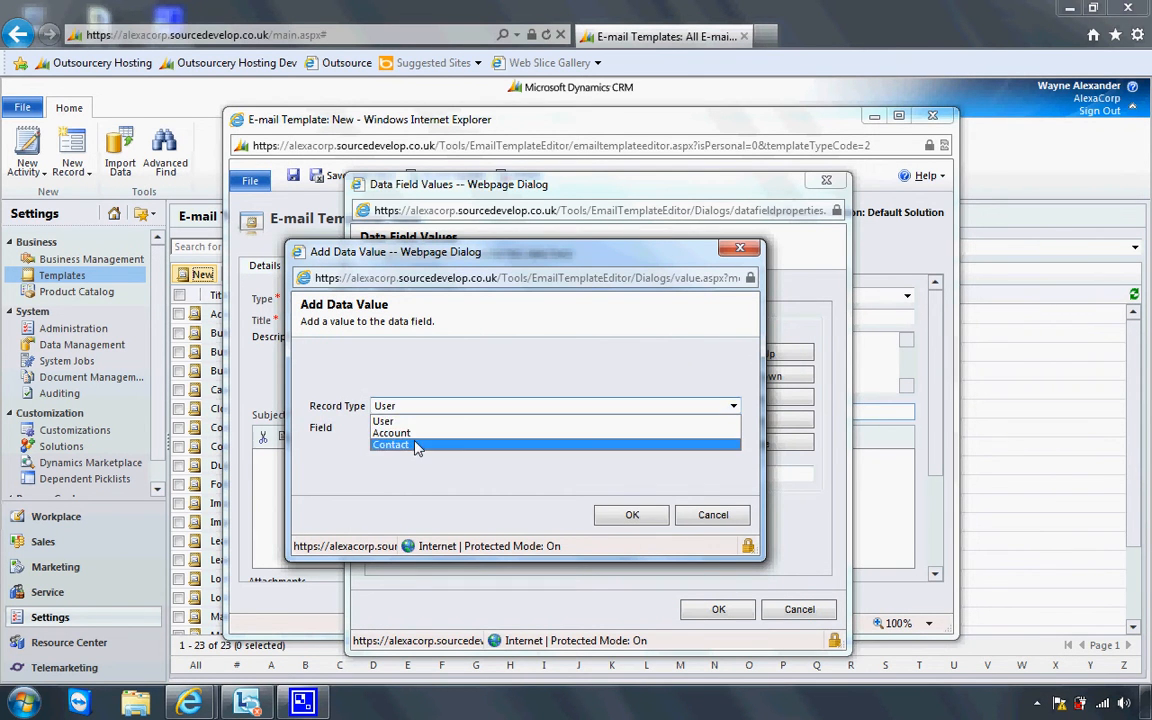
pyautogui.click(416, 444)
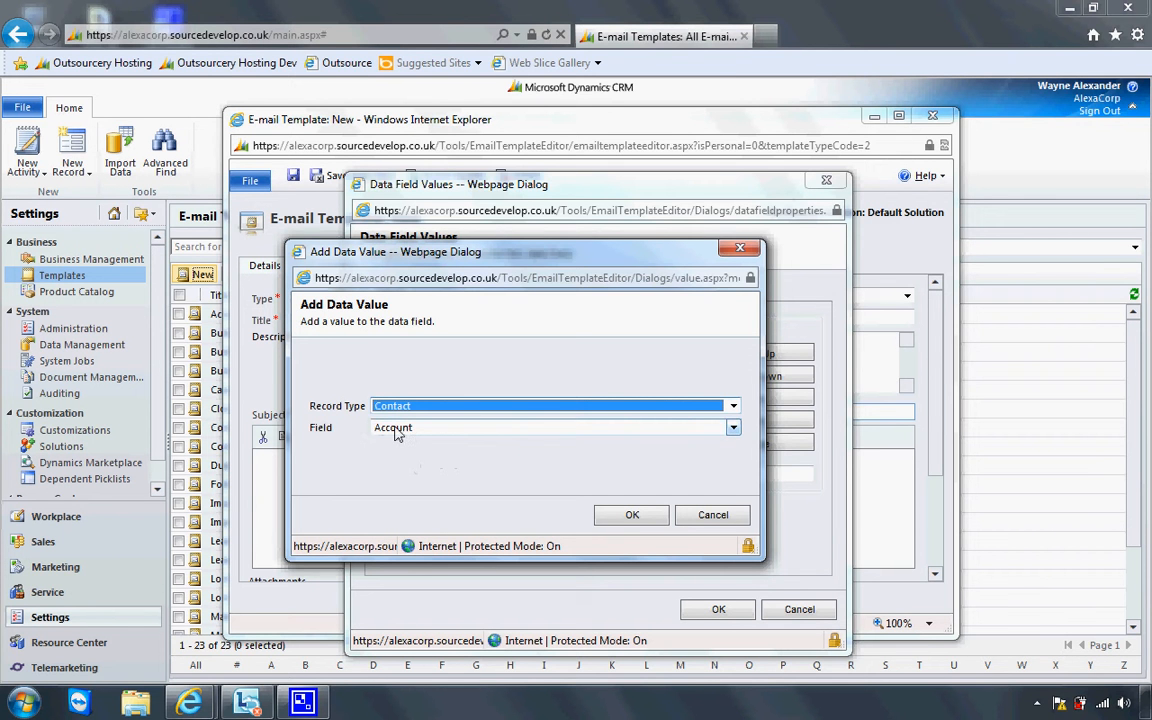
pyautogui.click(396, 427)
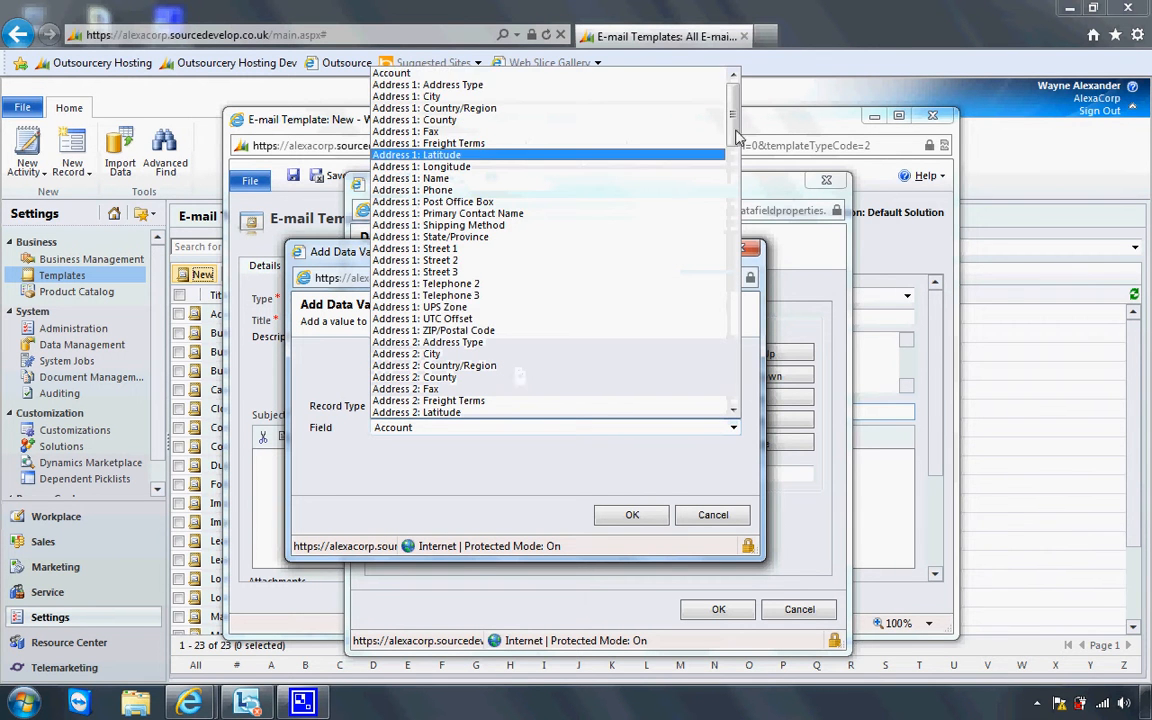
pyautogui.moveTo(736, 126); pyautogui.dragTo(739, 268)
pyautogui.click(697, 343)
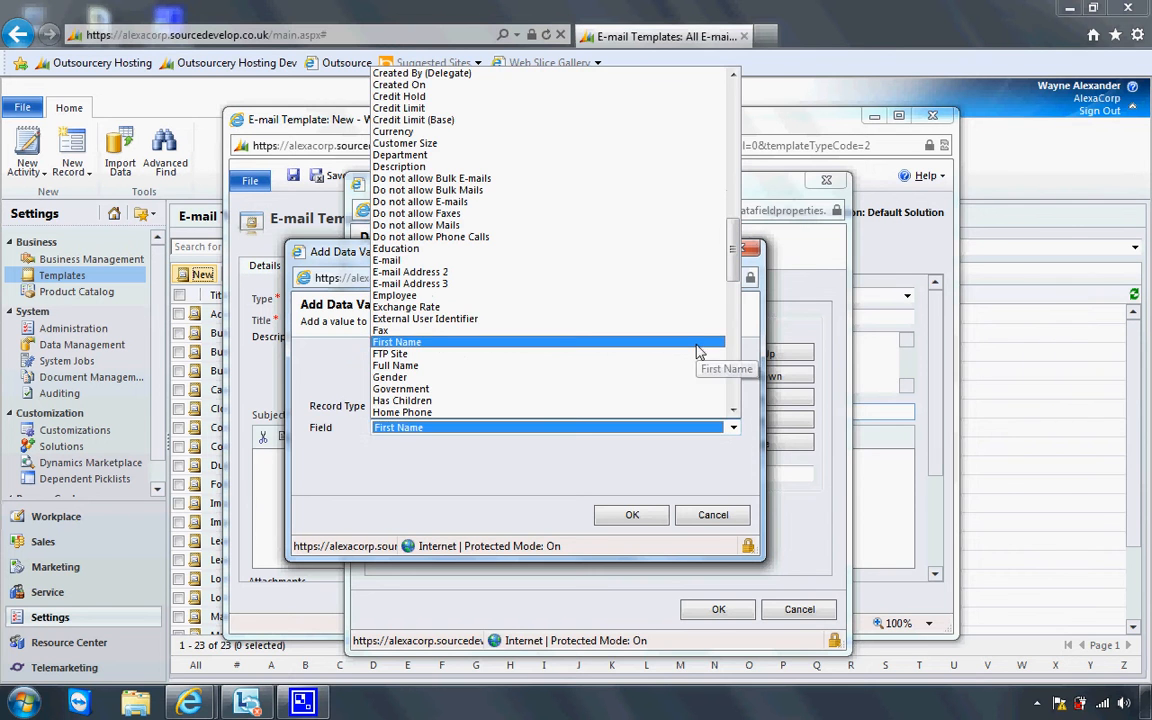
pyautogui.click(665, 516)
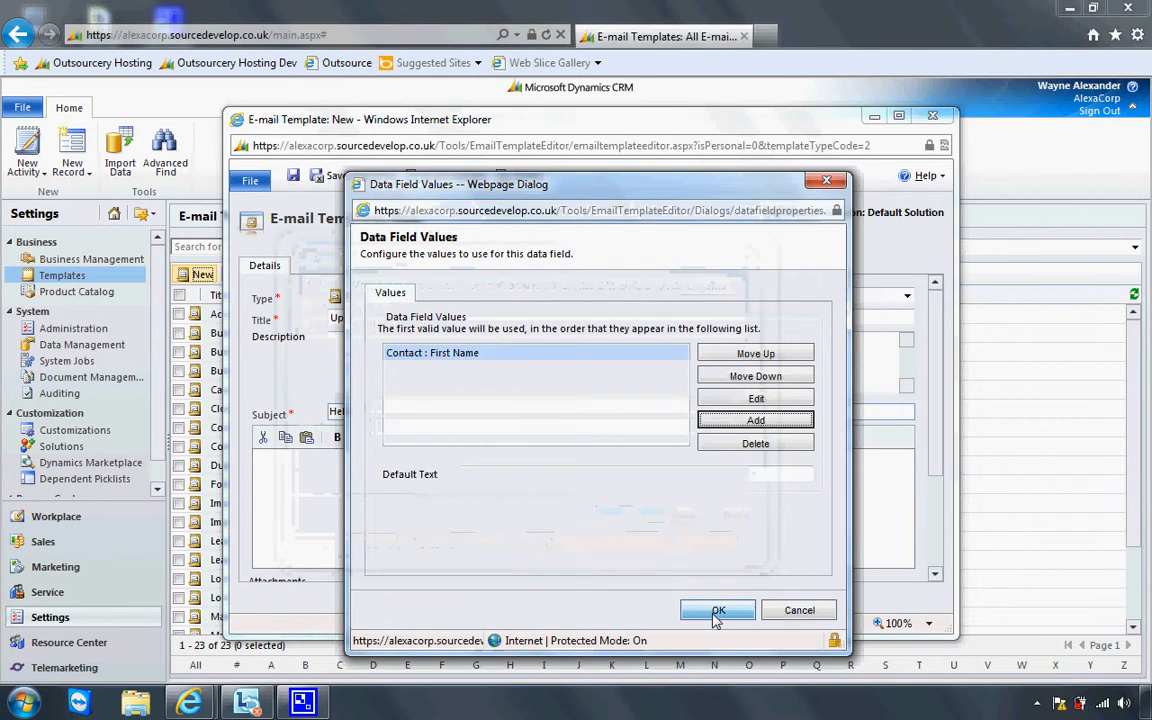
pyautogui.click(719, 609)
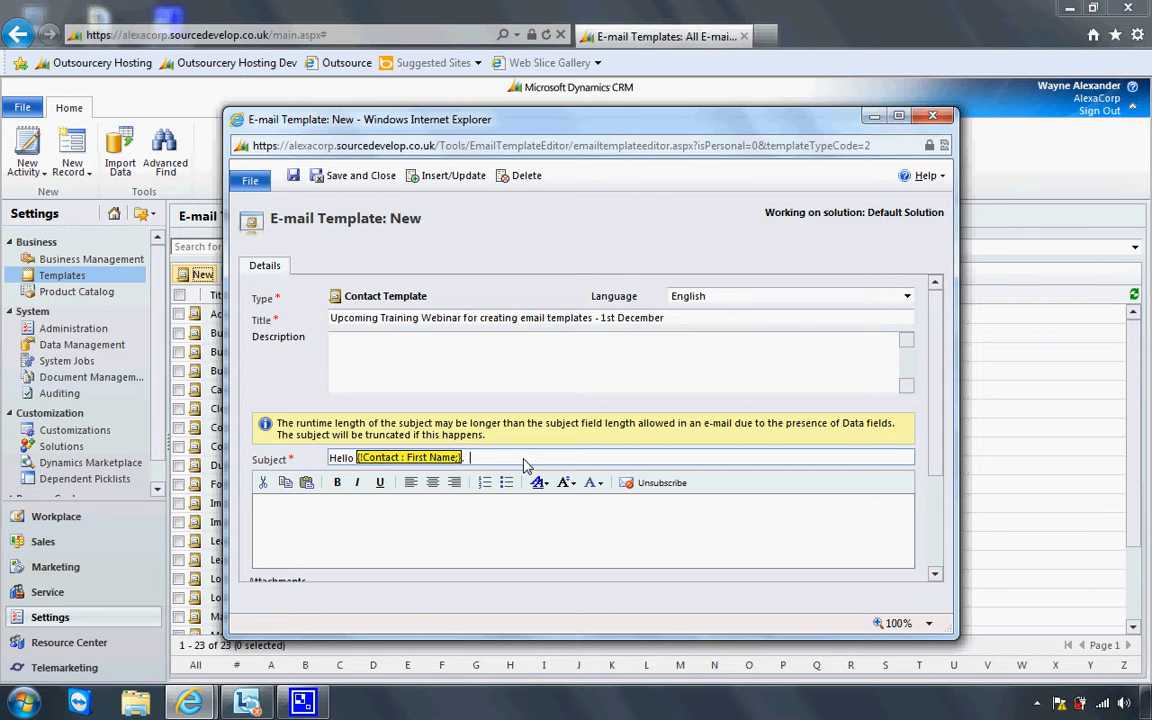
pyautogui.write('Here is your invitation!!')
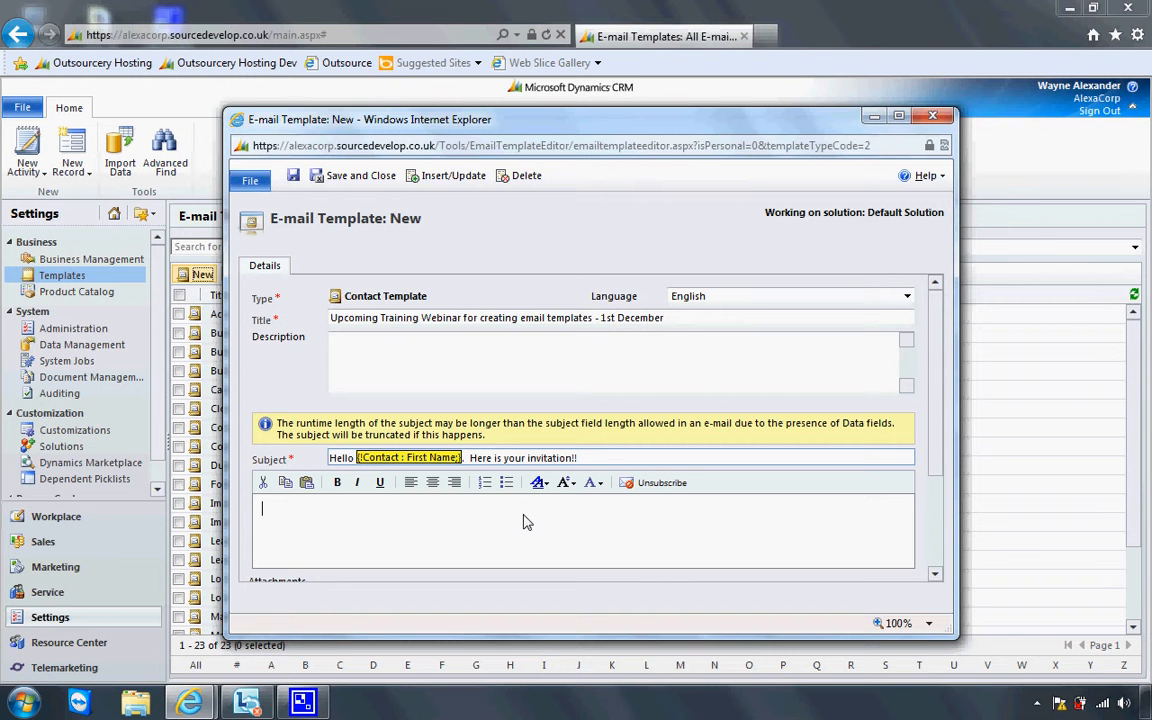
# - Start the message body with "Dear" followed by the Contact record's First Name data field
pyautogui.write('Dear')
pyautogui.click(440, 177)
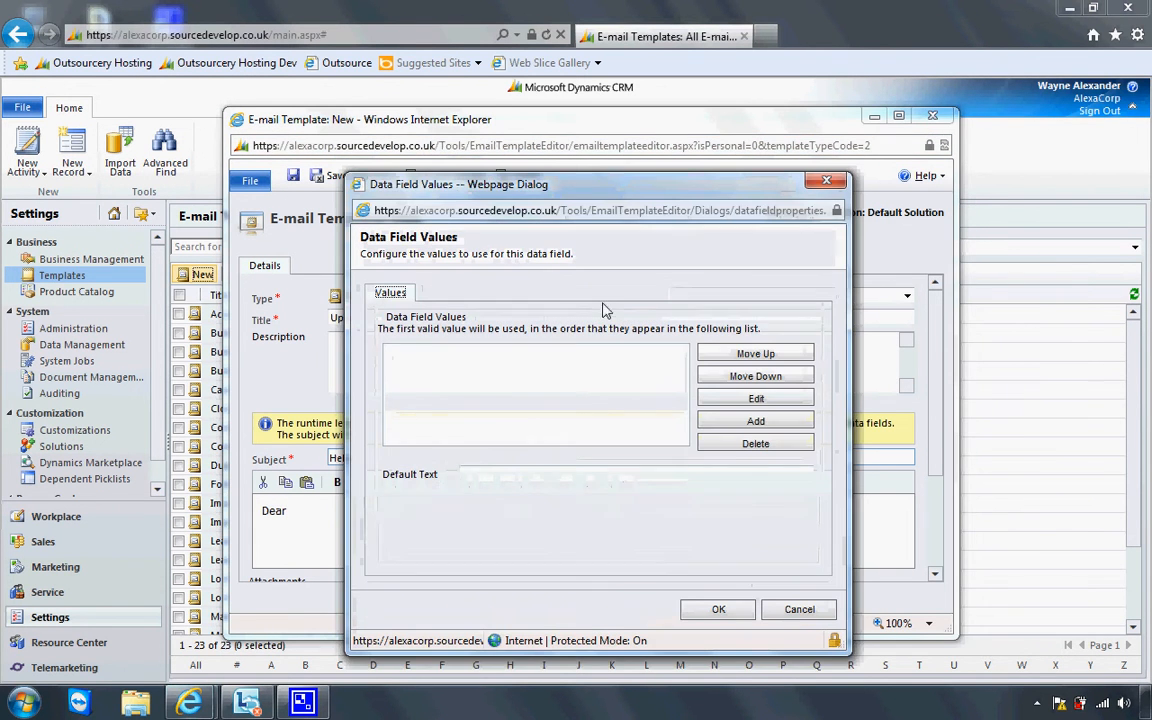
pyautogui.click(752, 423)
pyautogui.click(715, 459)
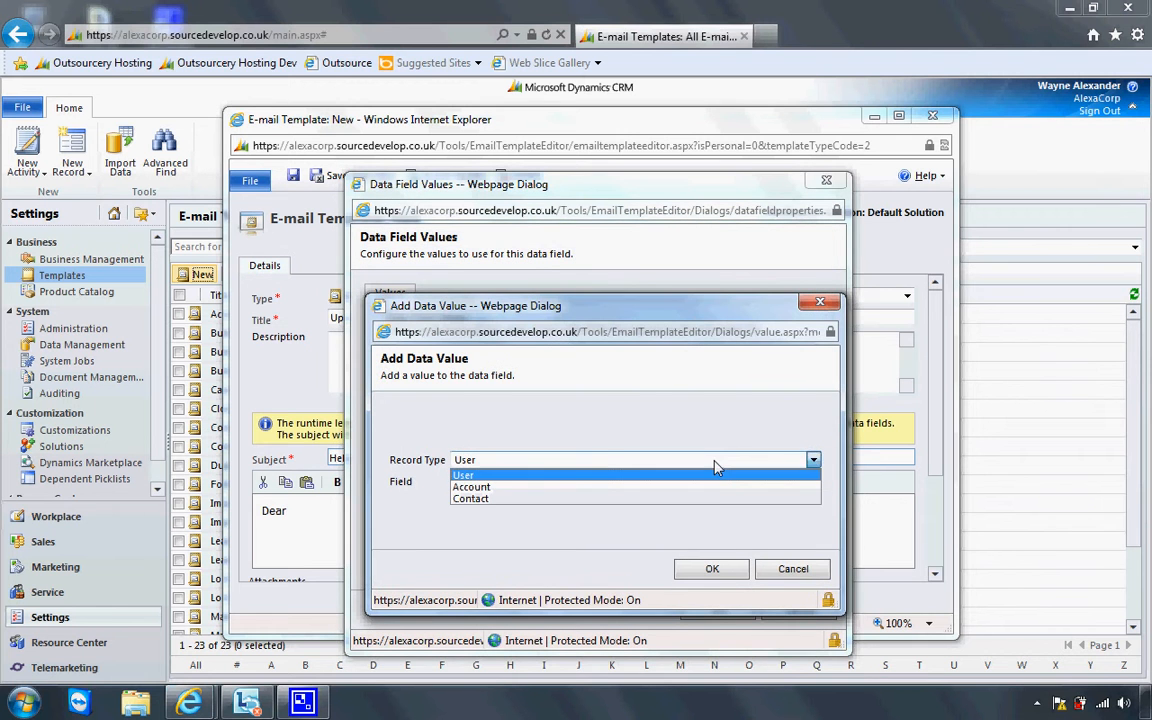
pyautogui.click(713, 487)
pyautogui.click(715, 483)
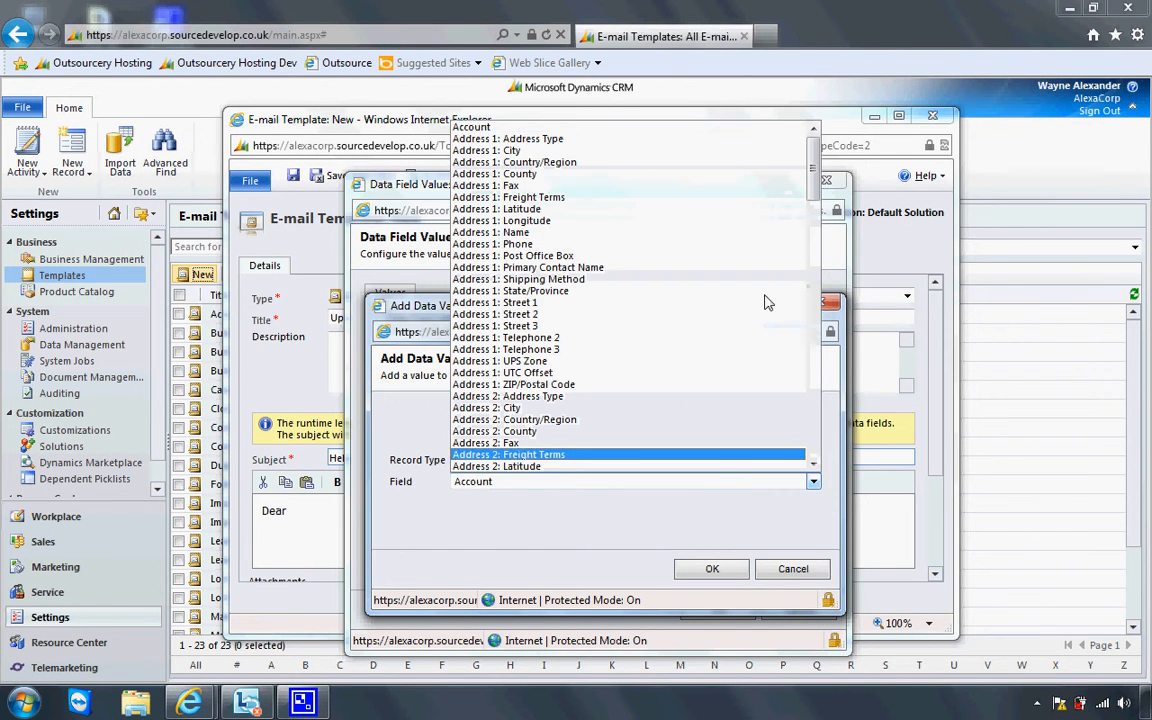
pyautogui.moveTo(813, 188); pyautogui.dragTo(807, 341)
pyautogui.click(787, 315)
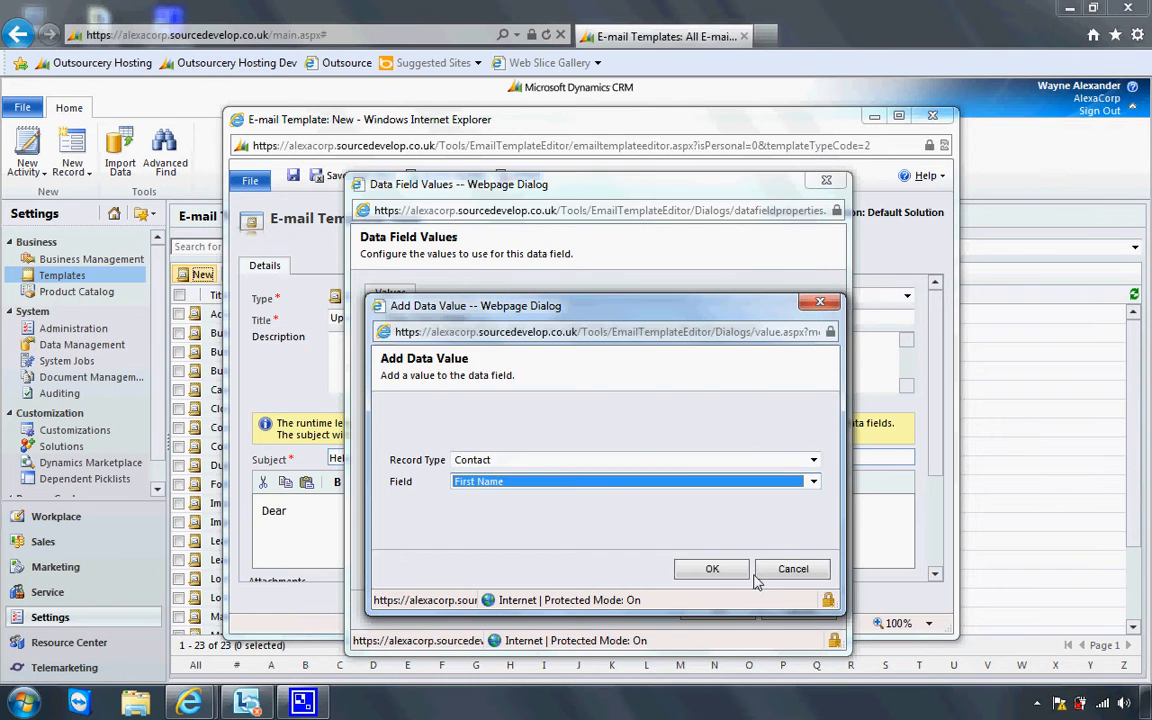
pyautogui.click(712, 568)
pyautogui.click(719, 610)
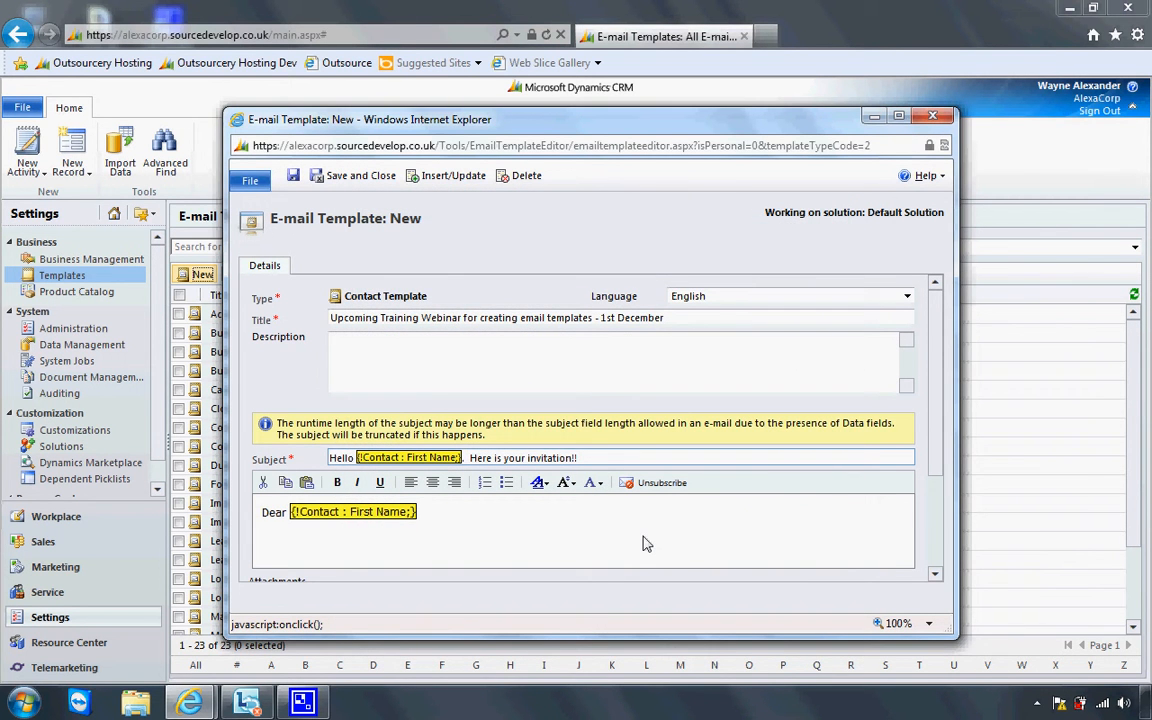
# - Add a body paragraph below the greeting starting "You are invited to attend a training webinar on the 1st December, 2012."
pyautogui.press('Return')
pyautogui.write('You are invit')
pyautogui.press('BackSpace')
pyautogui.write('ed to attend ')
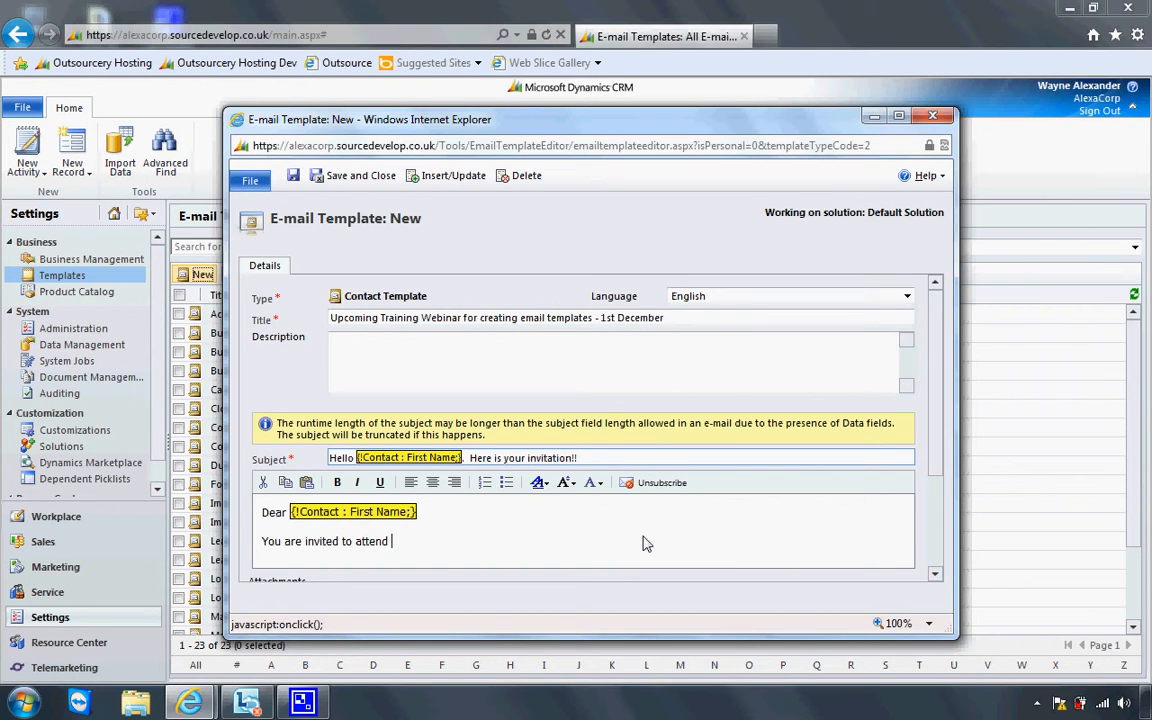
pyautogui.write('a training webinar on the ')
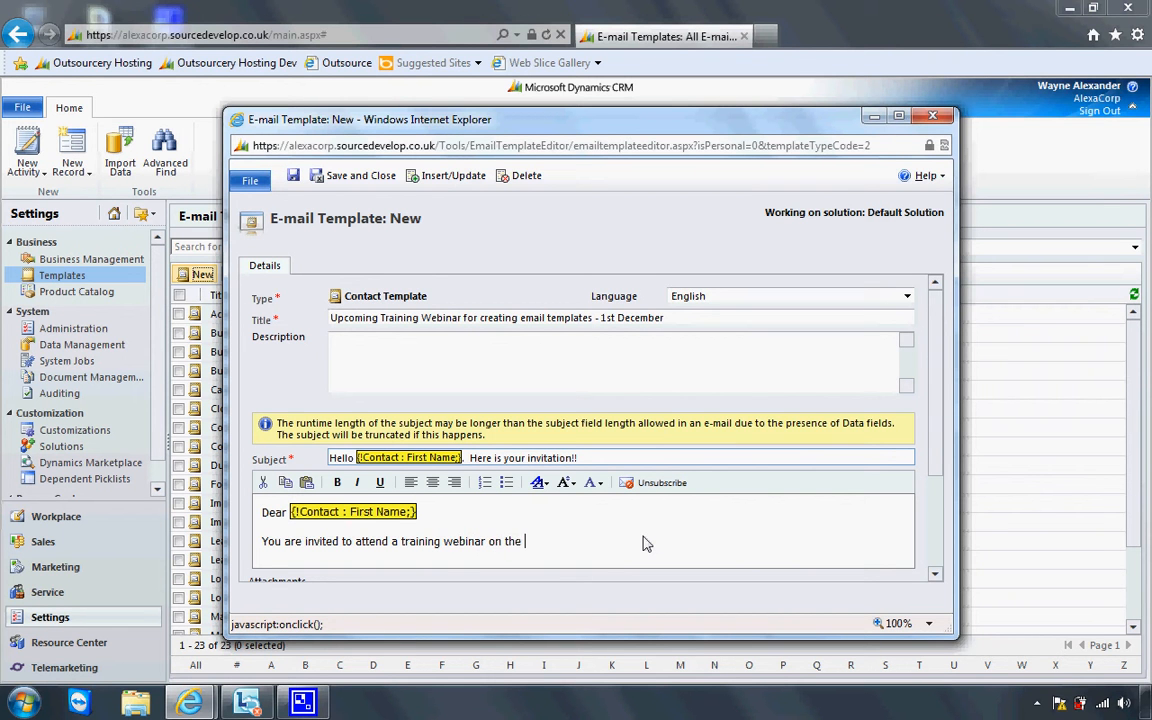
pyautogui.write('1st December, 2012.  It is a fre')
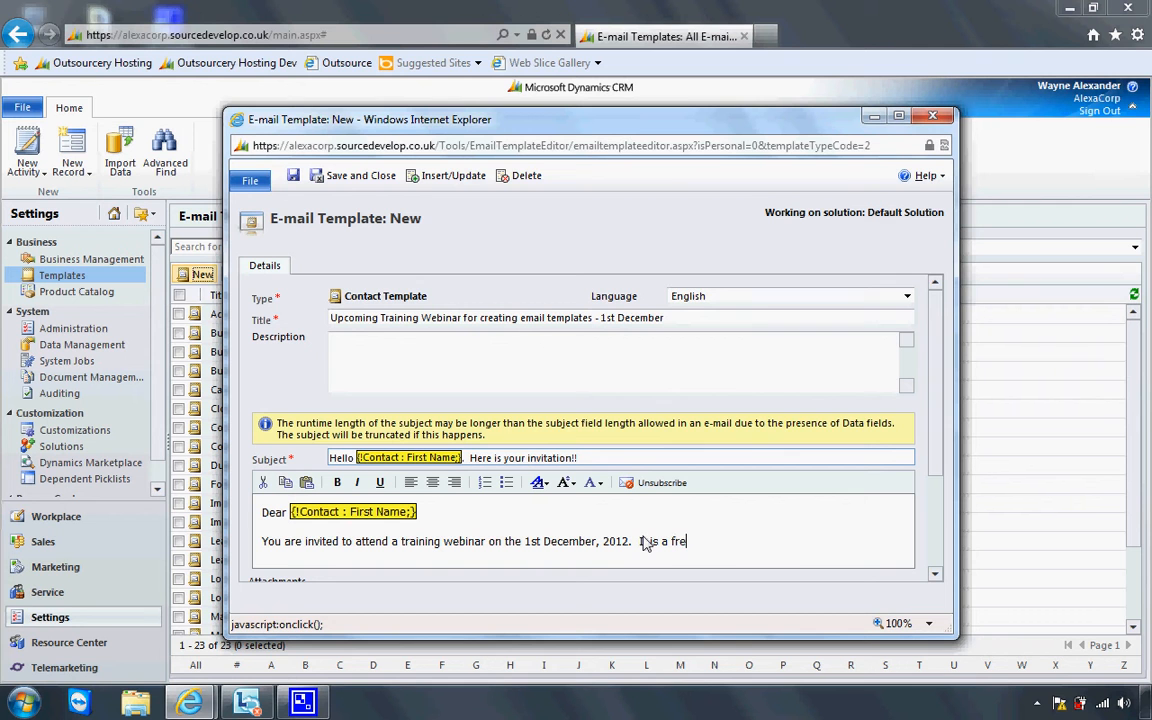
# - Complete the invitation paragraph with "It is a free session, please respond if you would like to attend." and start a new paragraph
pyautogui.write('e session, please respond ')
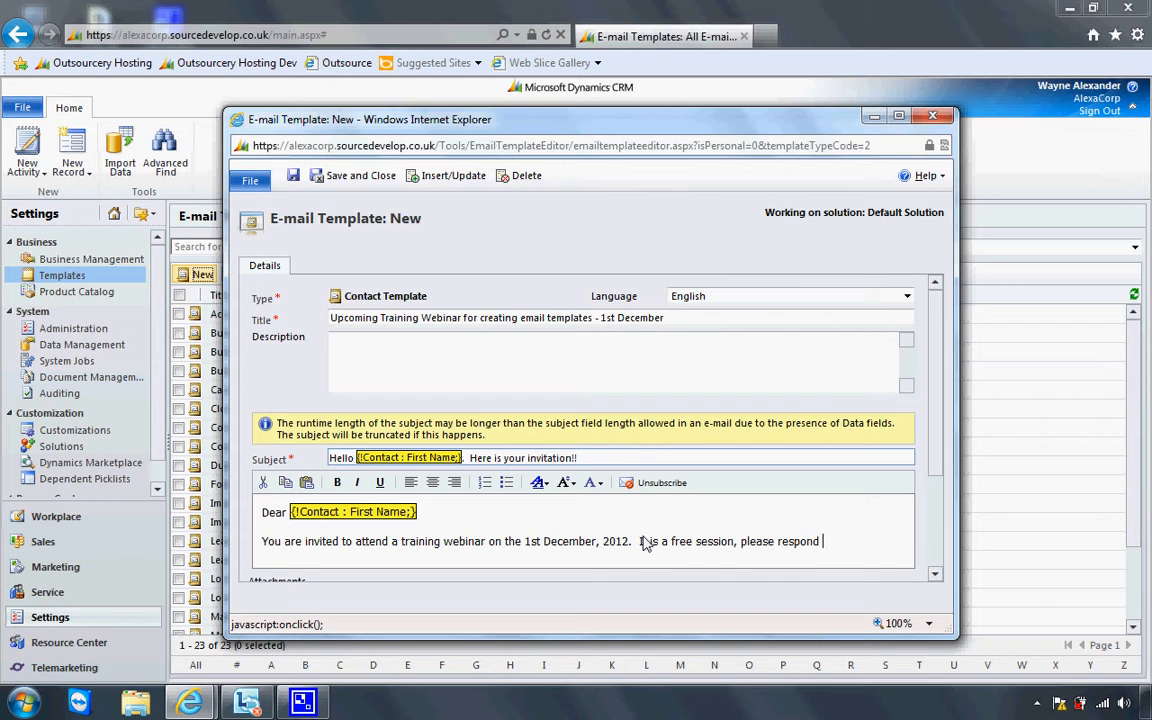
pyautogui.write('if you would like to att')
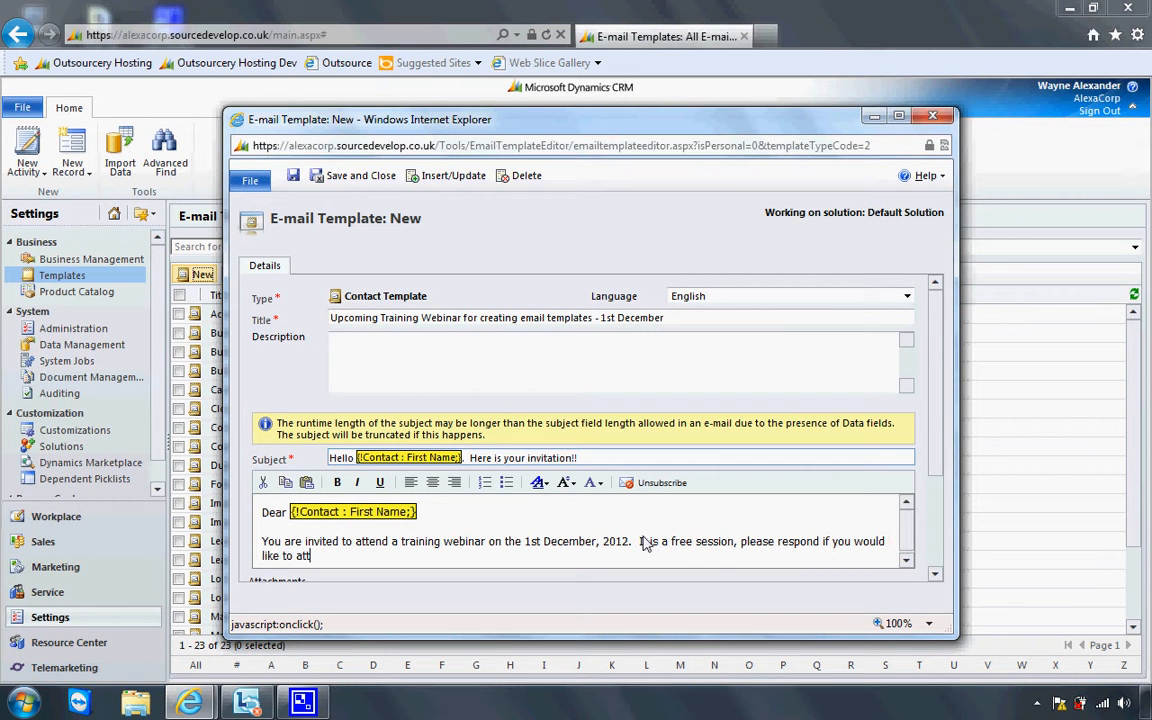
pyautogui.write('end.')
pyautogui.scroll(-1, 645, 543)
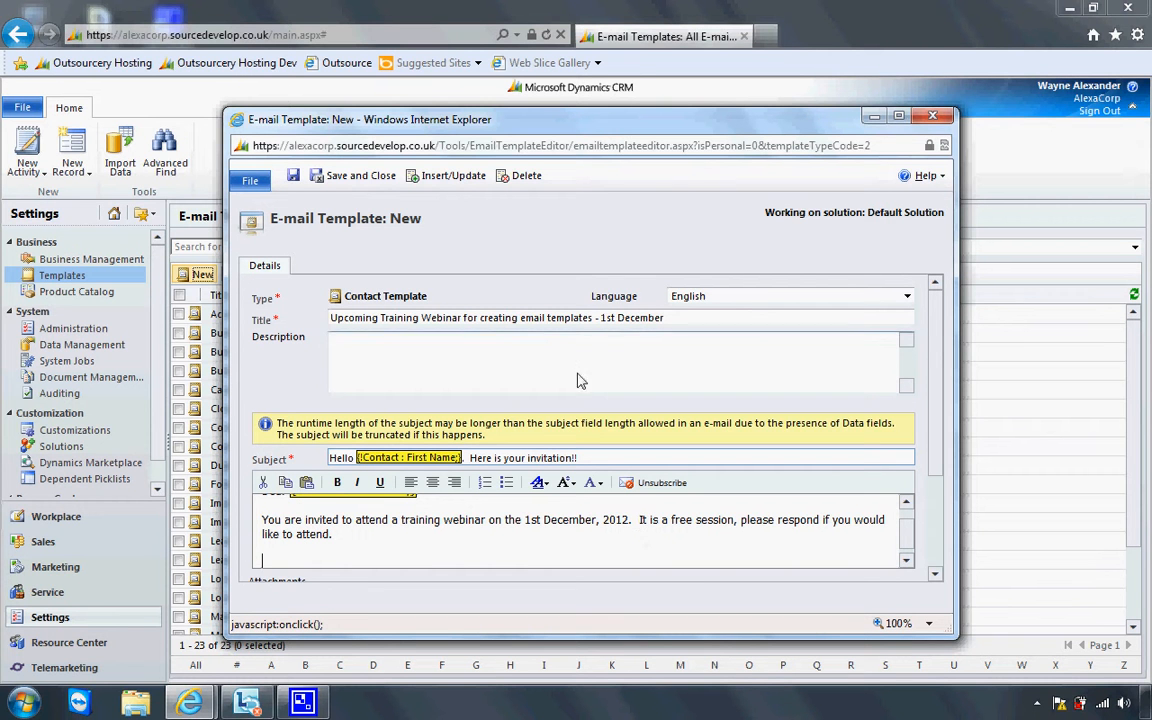
pyautogui.click(447, 175)
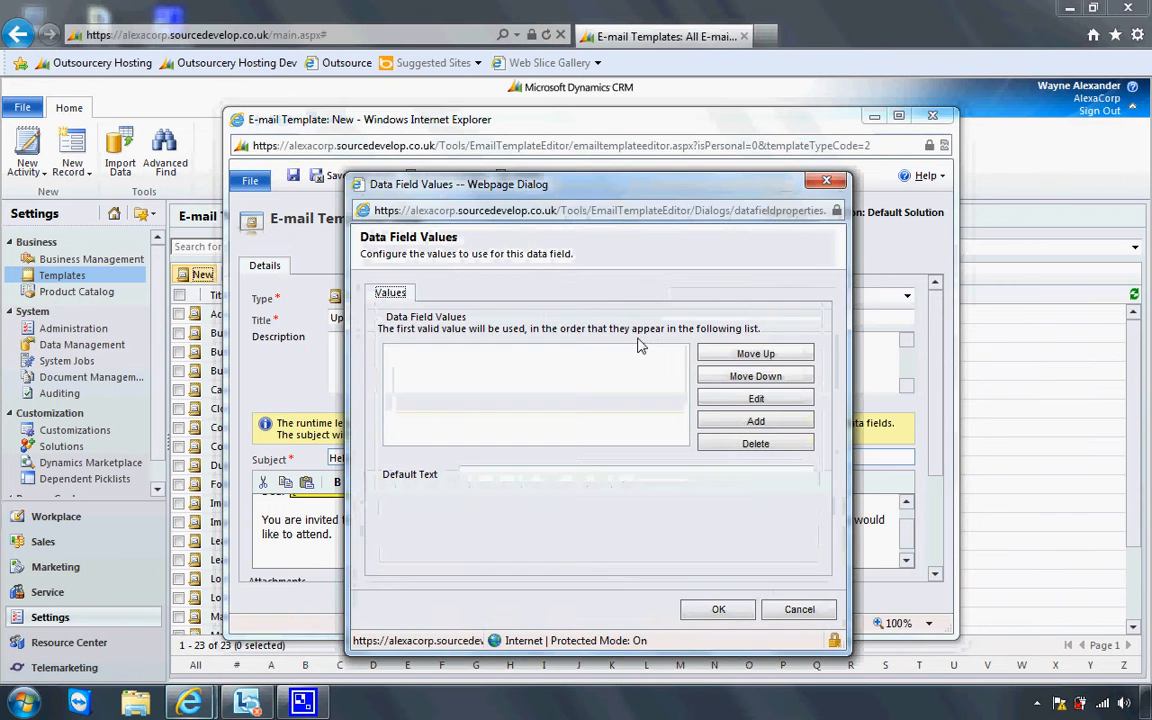
pyautogui.click(725, 421)
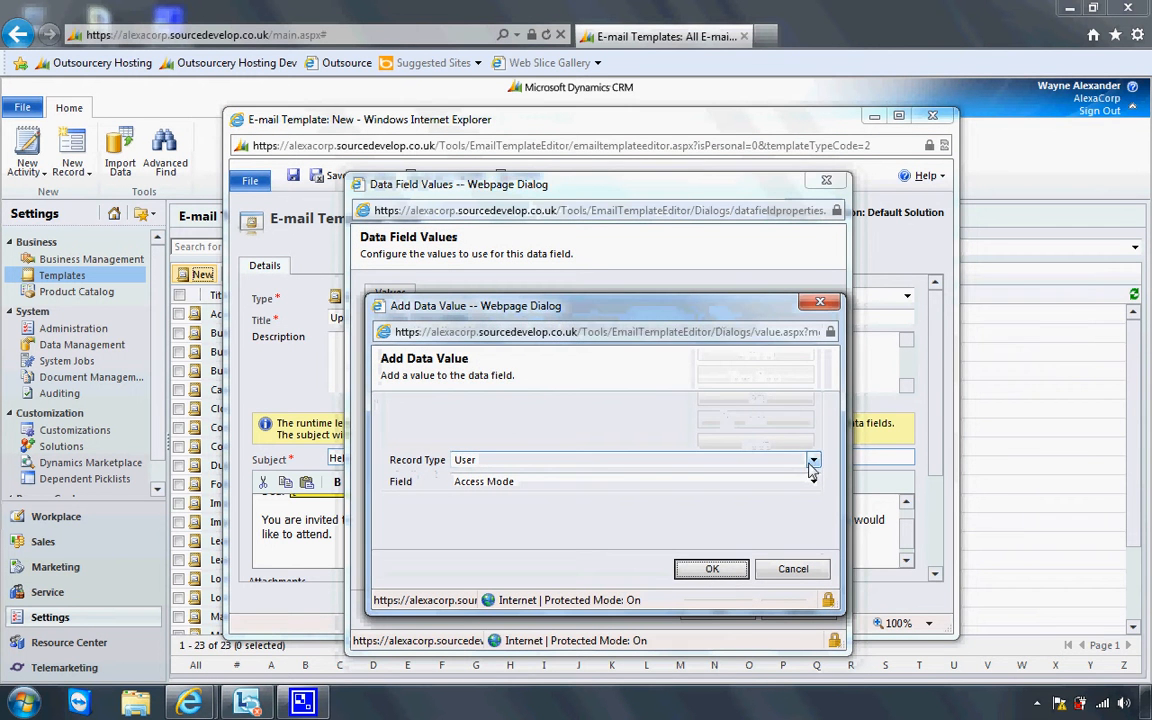
pyautogui.click(813, 481)
pyautogui.moveTo(815, 230)
pyautogui.mouseDown()
pyautogui.moveTo(828, 322)
pyautogui.moveTo(824, 250)
pyautogui.mouseUp()
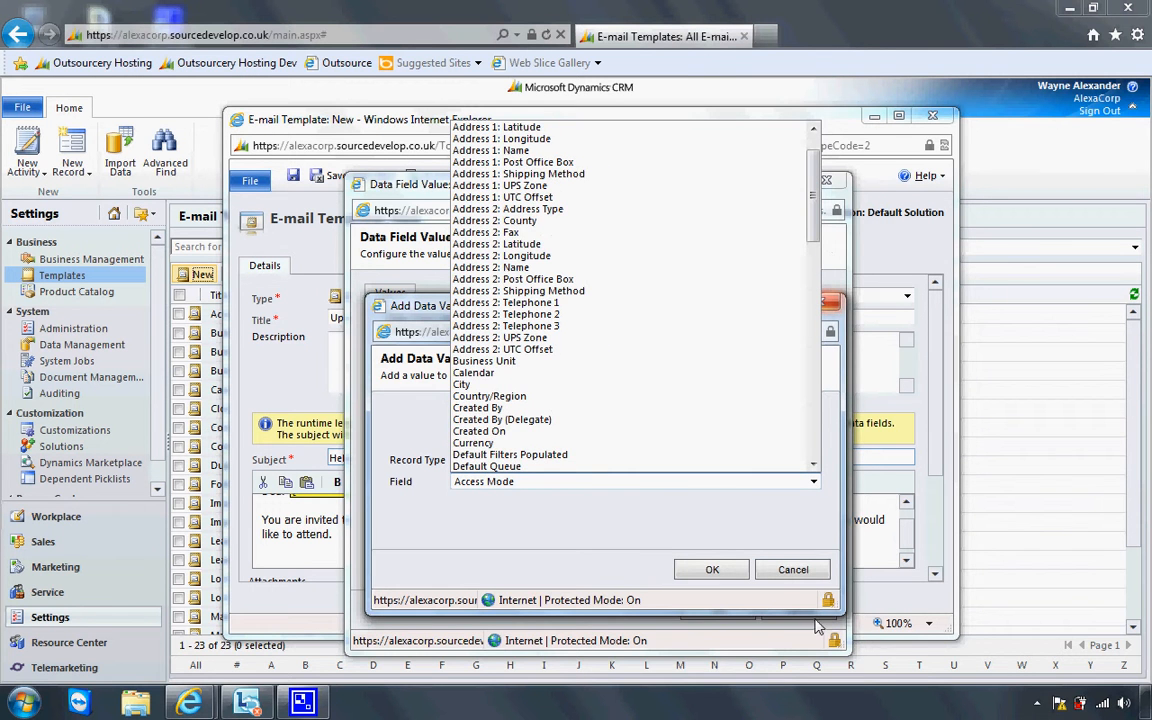
pyautogui.click(795, 569)
pyautogui.click(800, 611)
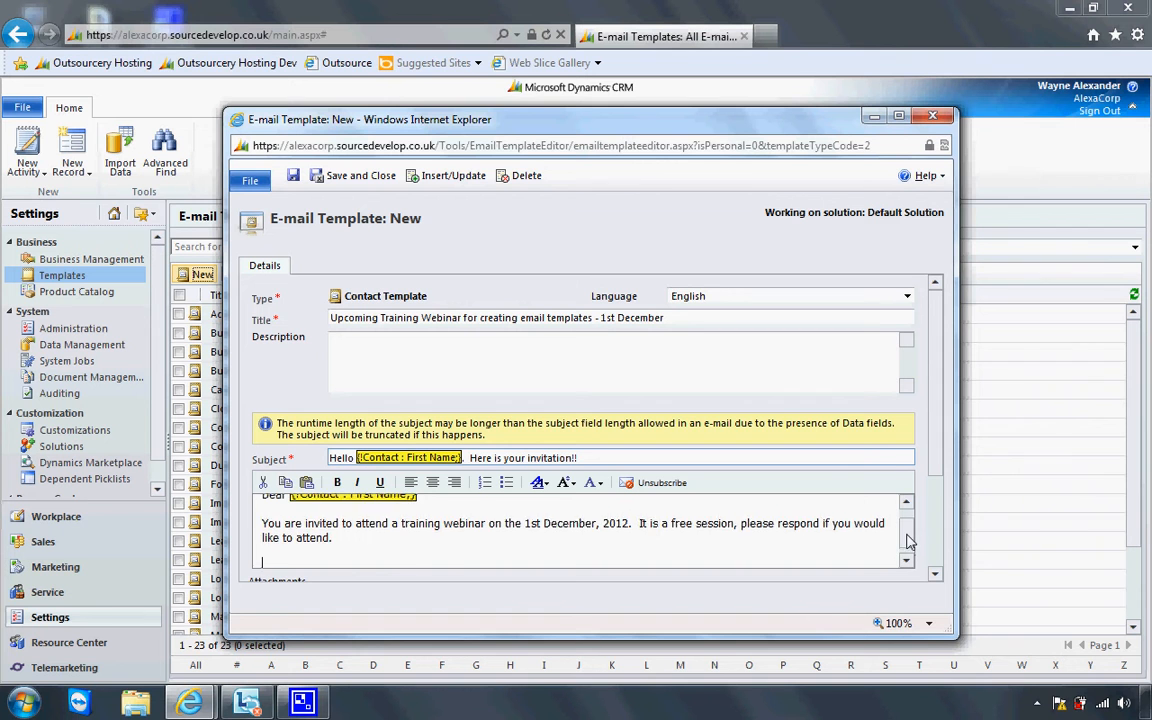
# - Add the closing line "Thank you" below the invitation paragraph and start a new line under it
pyautogui.scroll(1, 825, 515)
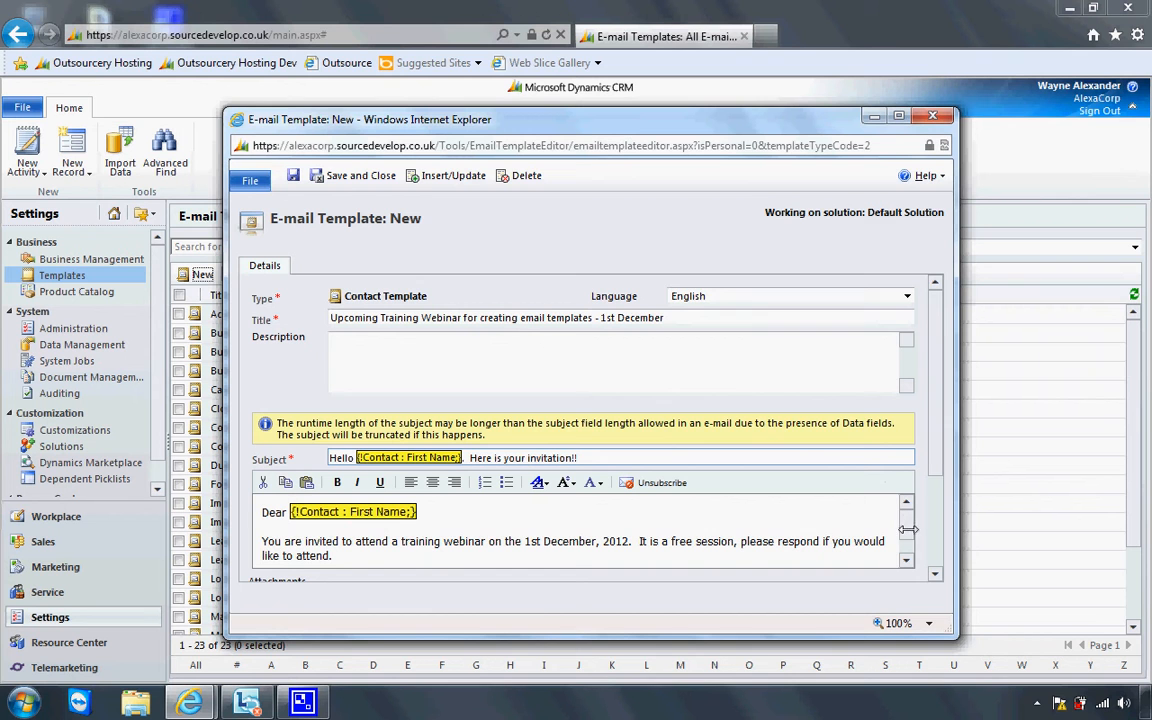
pyautogui.moveTo(907, 523); pyautogui.dragTo(907, 541)
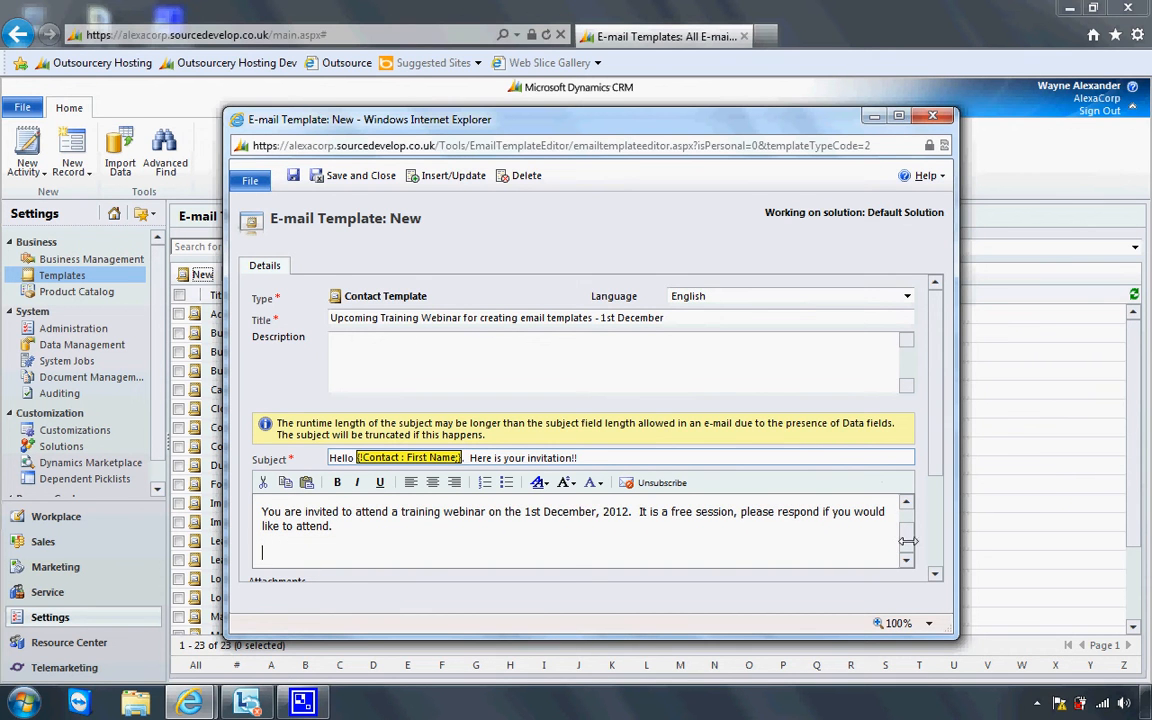
pyautogui.write('Thank you')
pyautogui.press('Return')
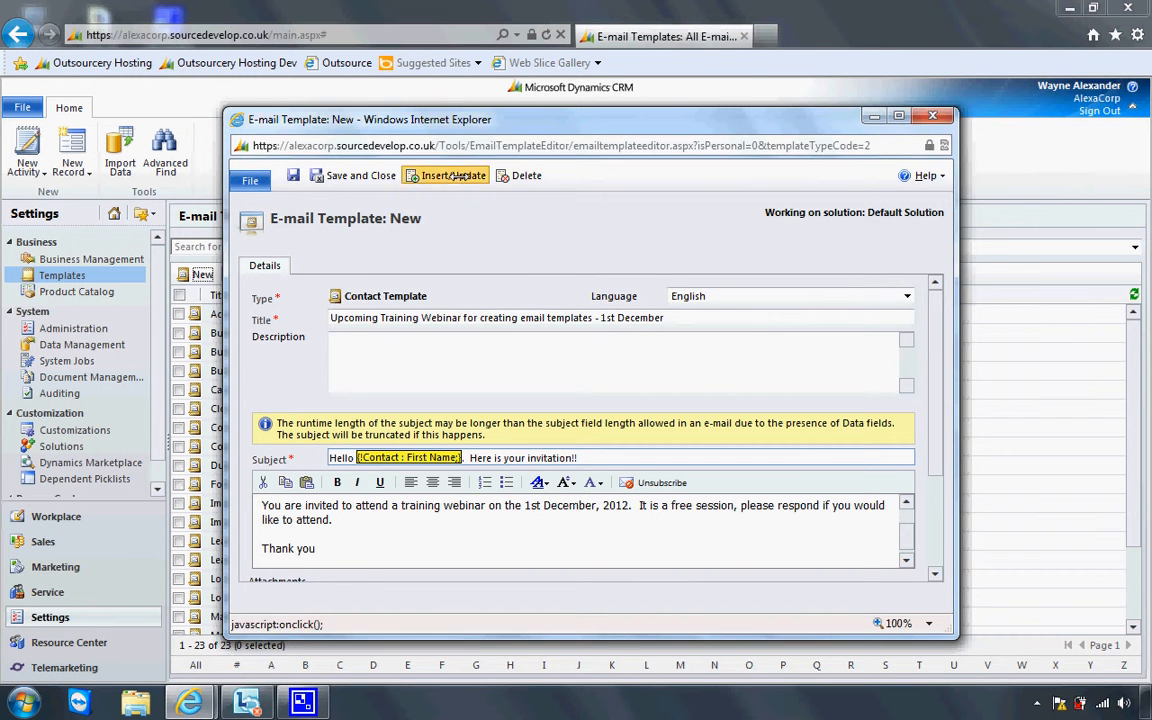
# - Insert the User record's Full Name data field under "Thank you" in the body, and save and close the template
pyautogui.click(452, 176)
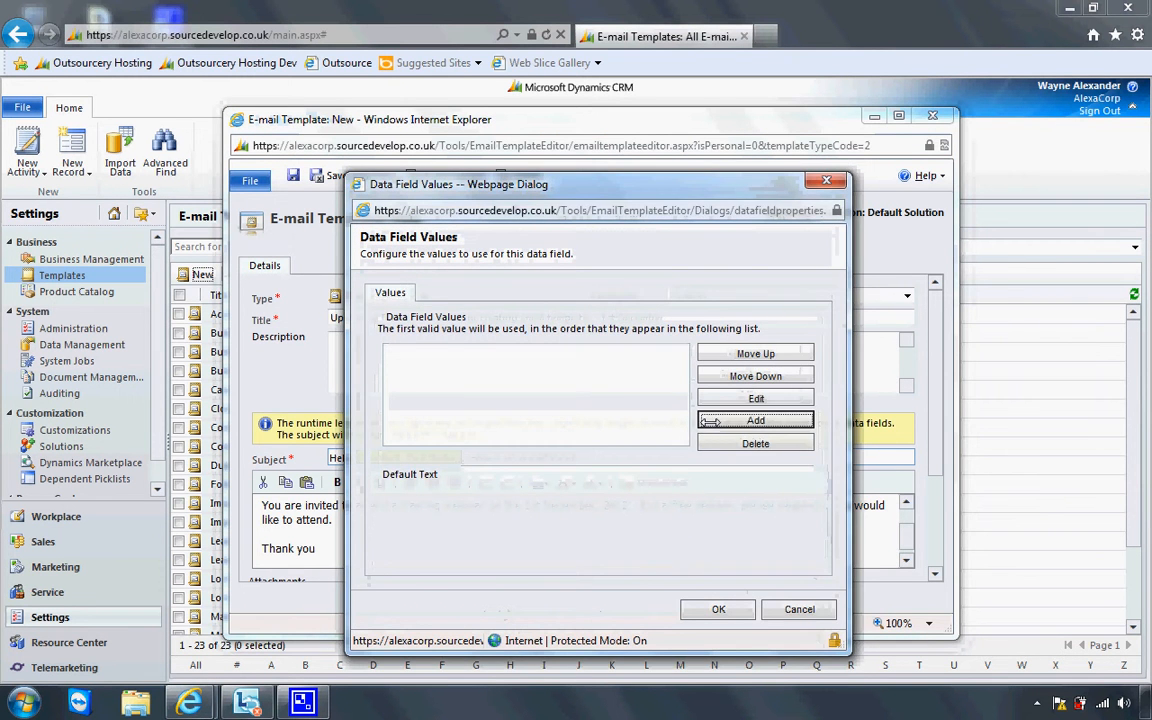
pyautogui.click(708, 422)
pyautogui.click(752, 462)
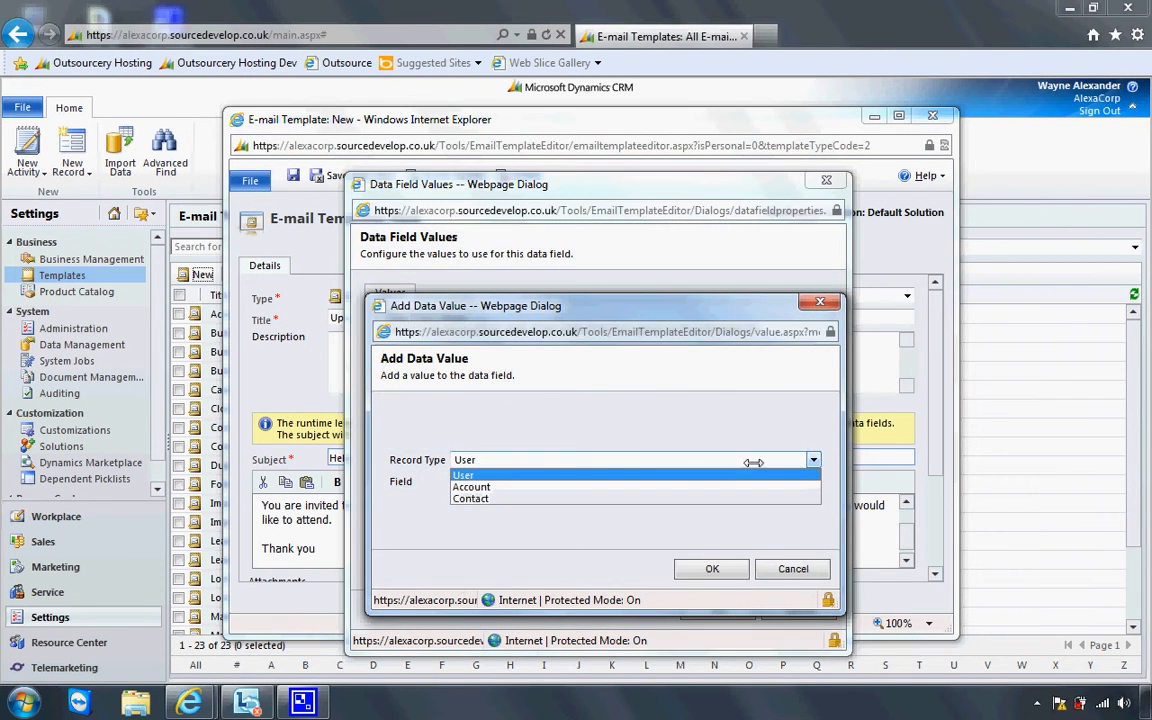
pyautogui.click(730, 445)
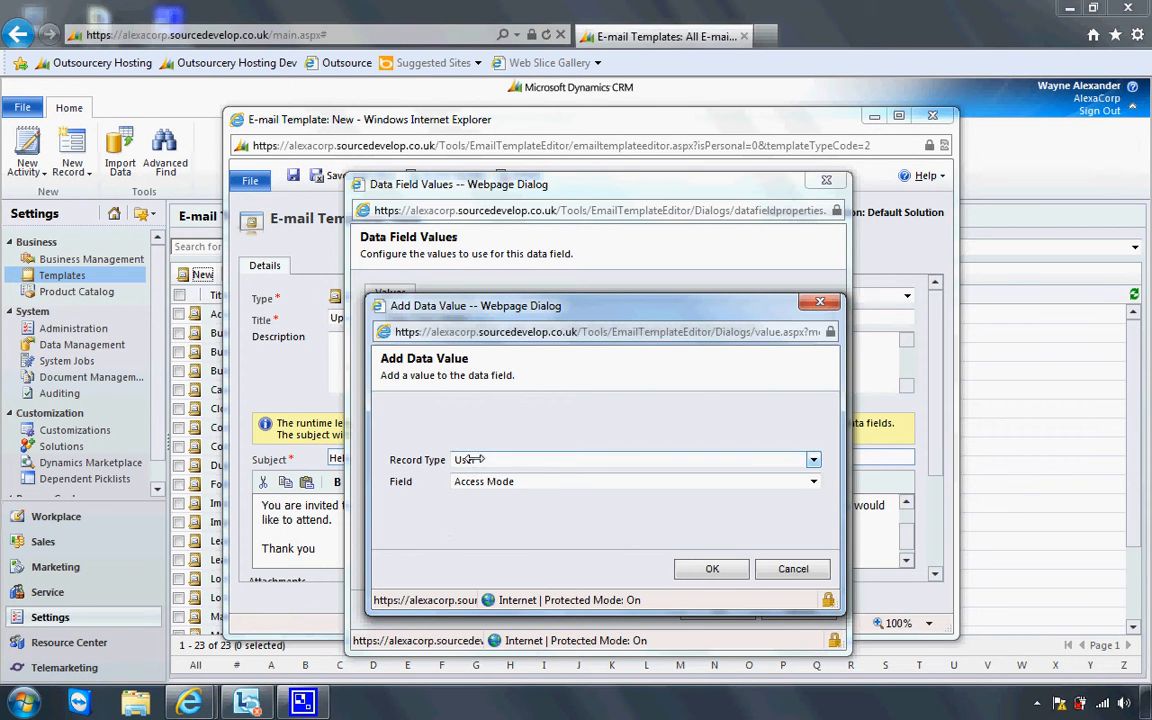
pyautogui.click(514, 482)
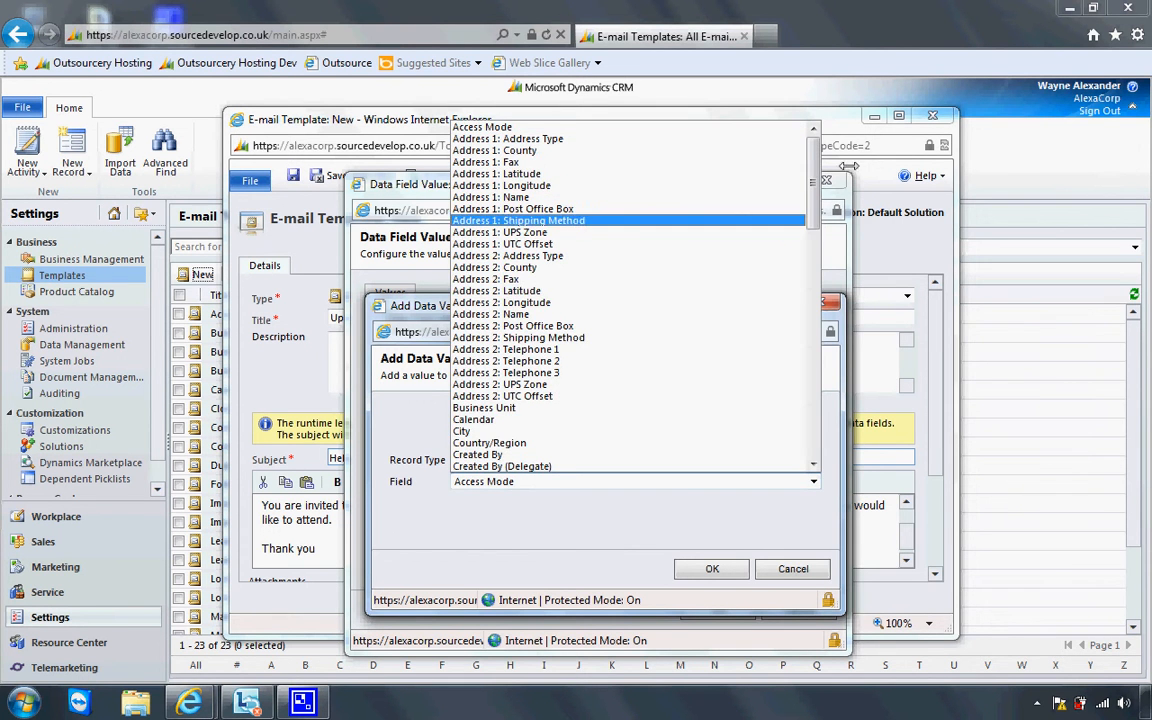
pyautogui.scroll(-8, 740, 160)
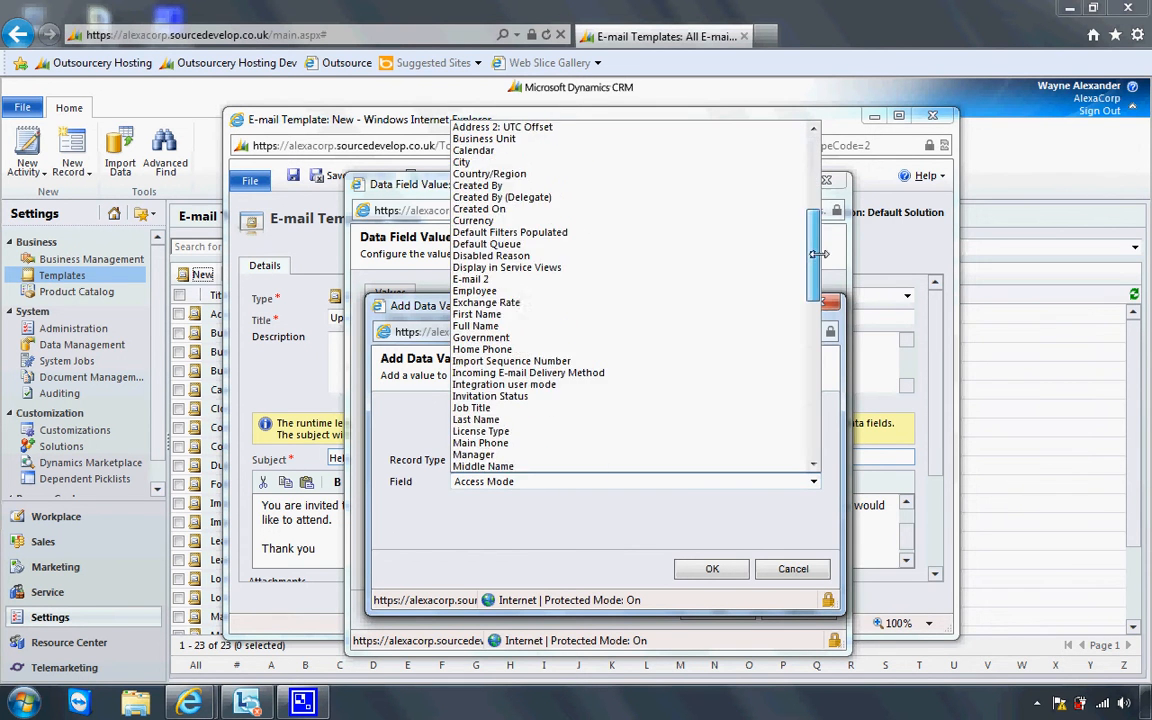
pyautogui.click(714, 325)
pyautogui.click(718, 567)
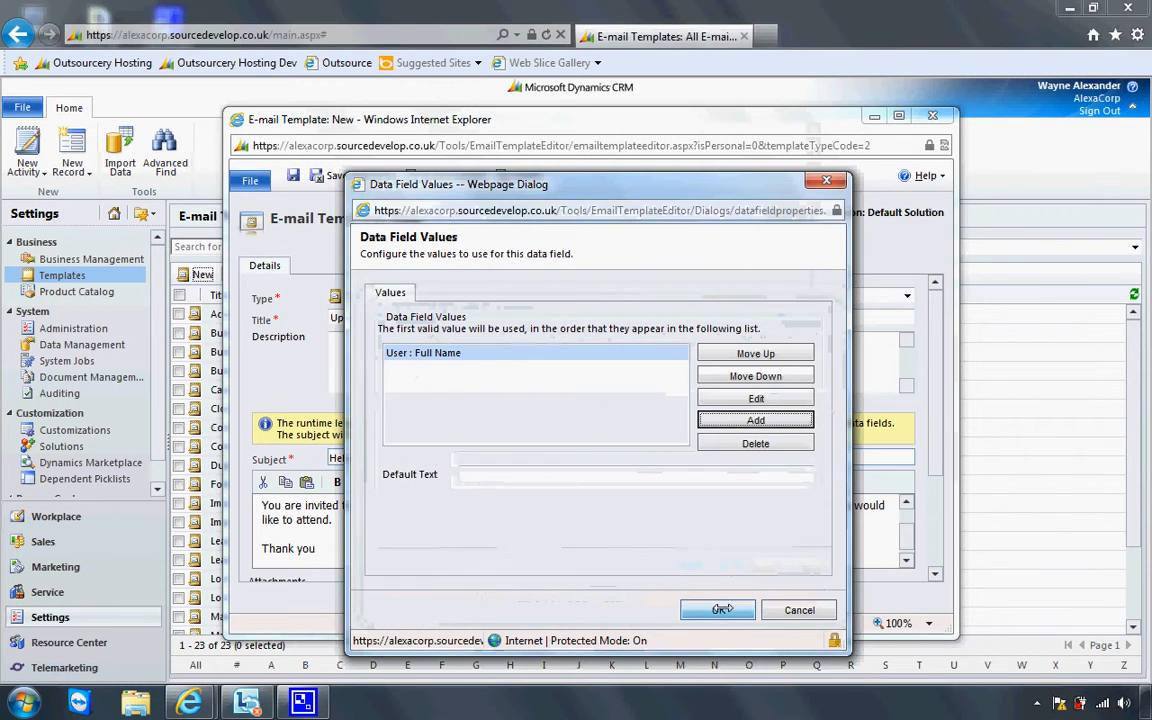
pyautogui.click(720, 609)
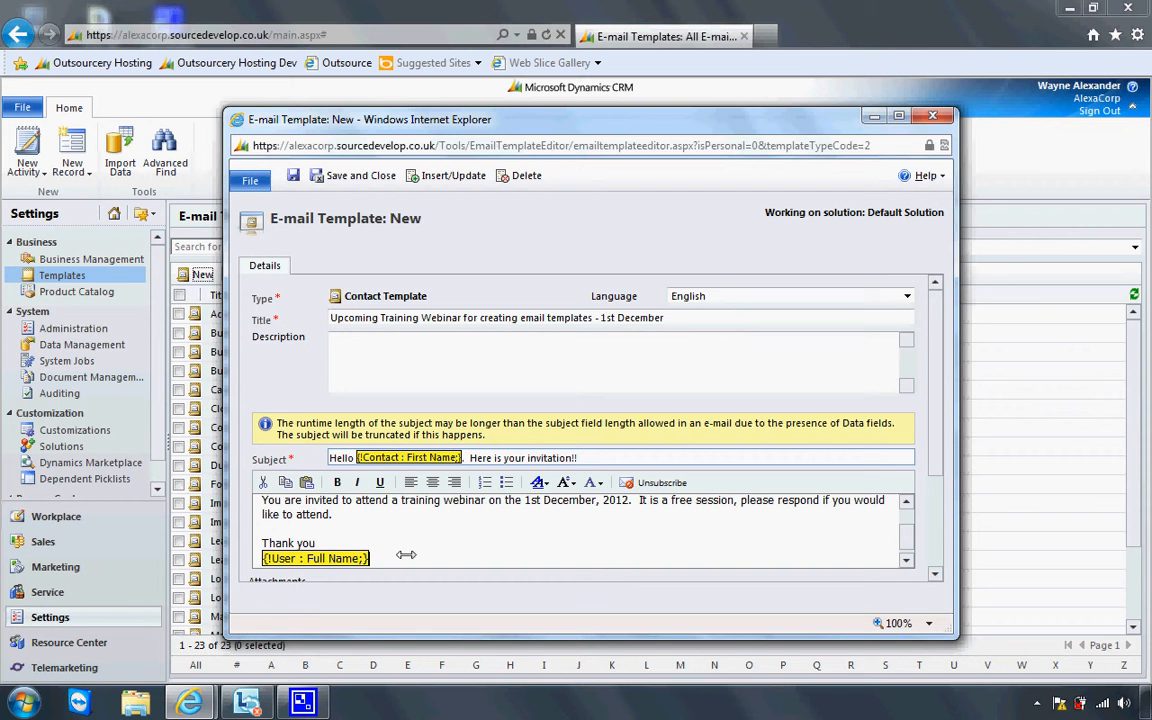
pyautogui.click(342, 175)
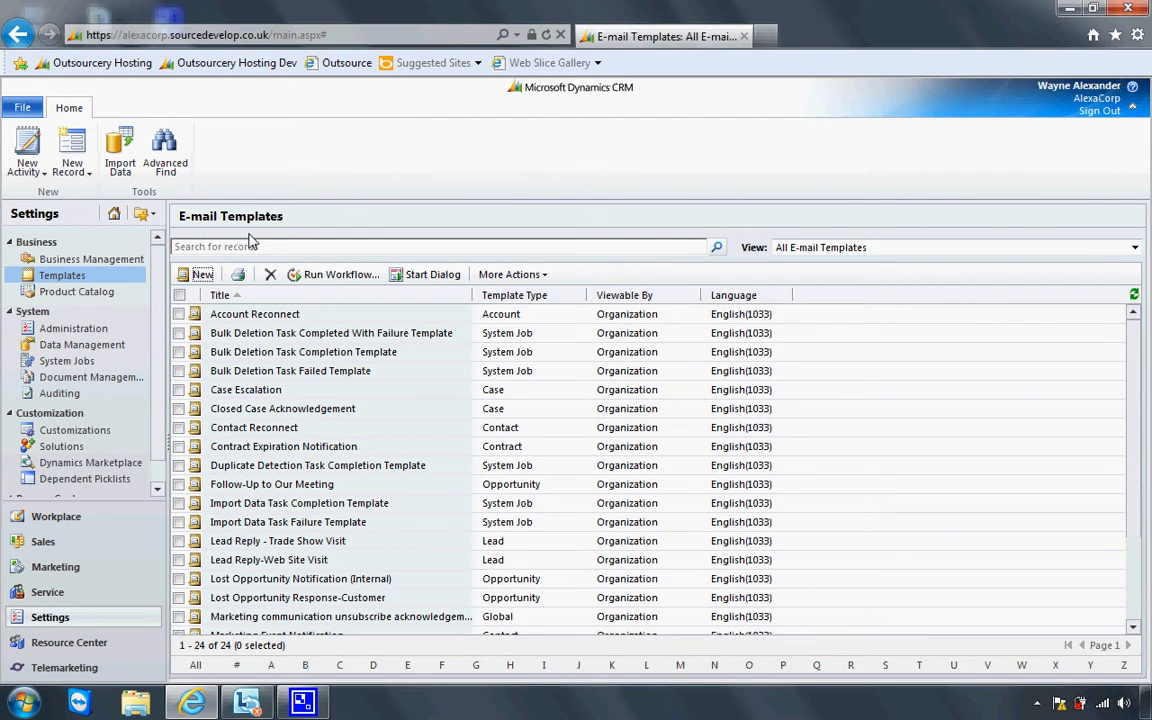
# - Open the Sales area's My Active Contacts list and select the first five contacts
pyautogui.click(107, 549)
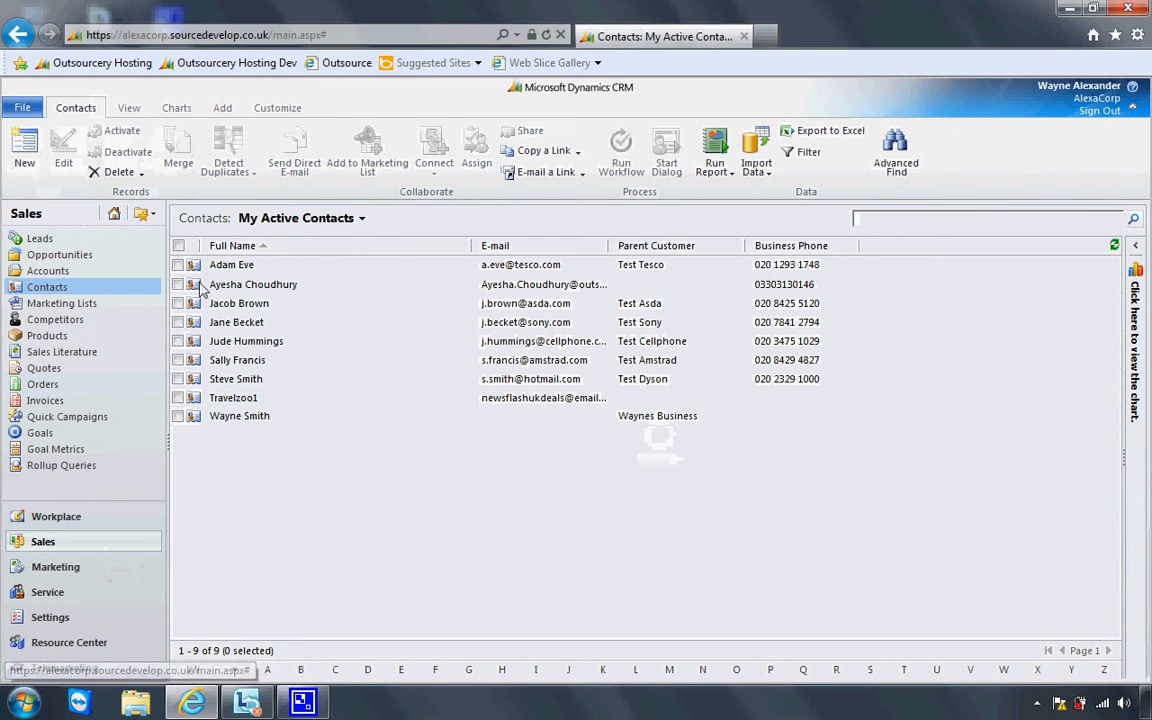
pyautogui.click(178, 265)
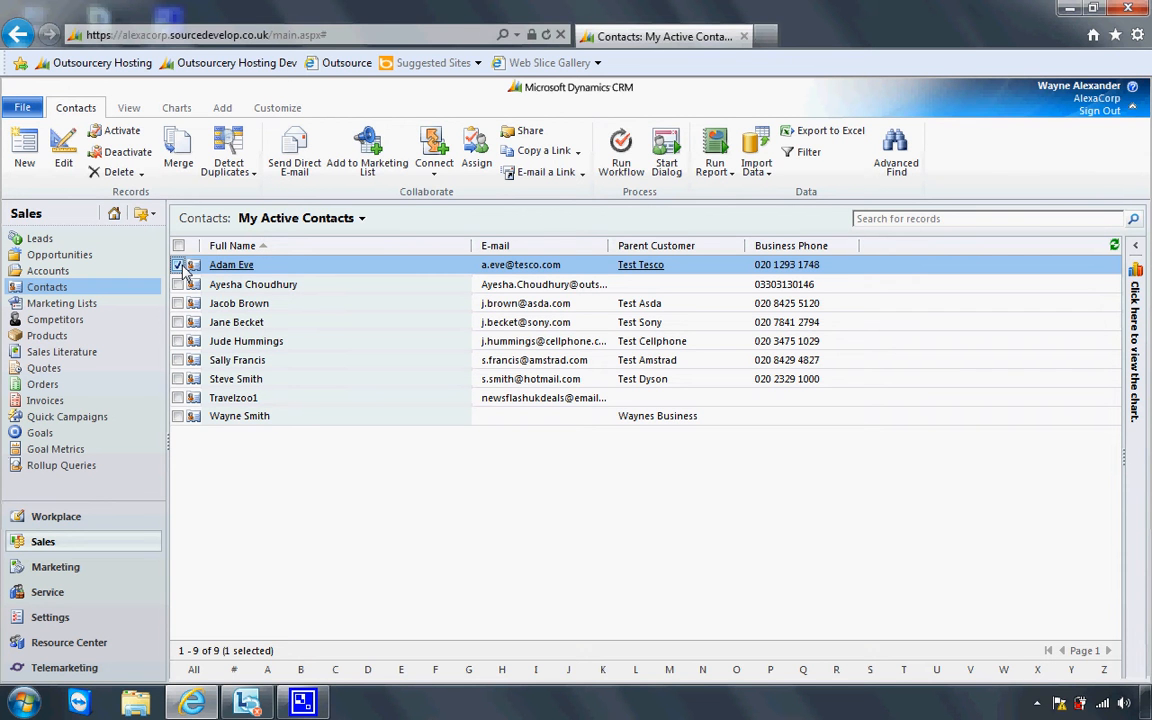
pyautogui.click(179, 266)
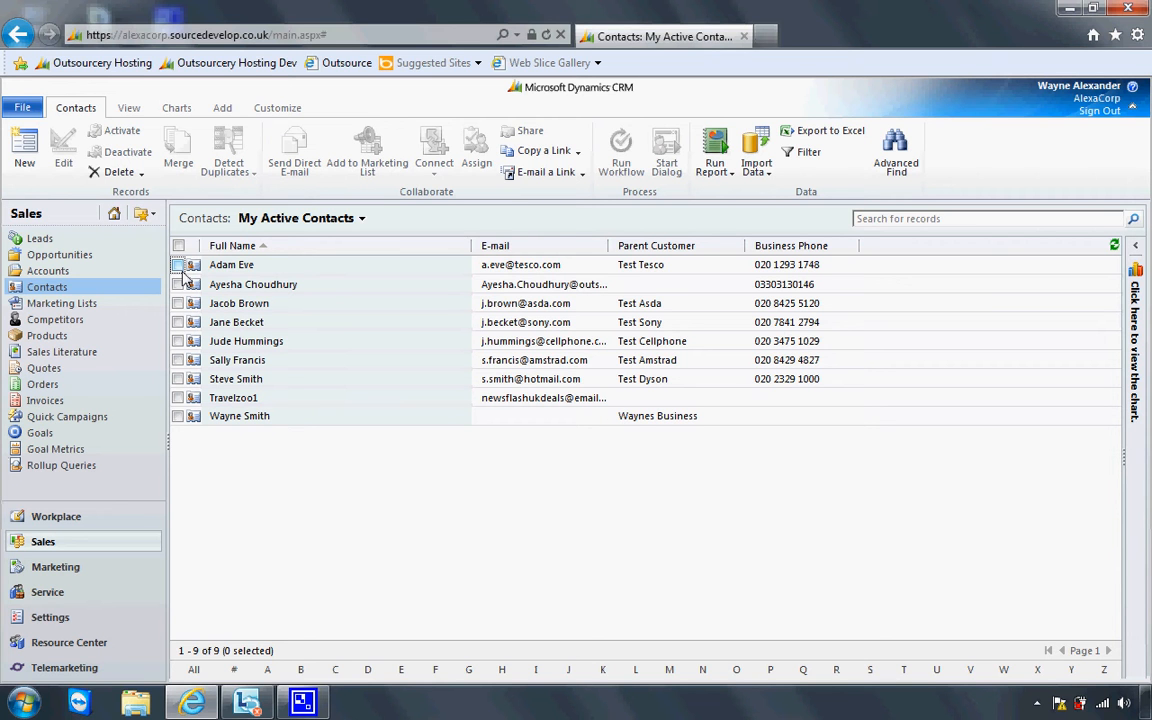
pyautogui.click(177, 265)
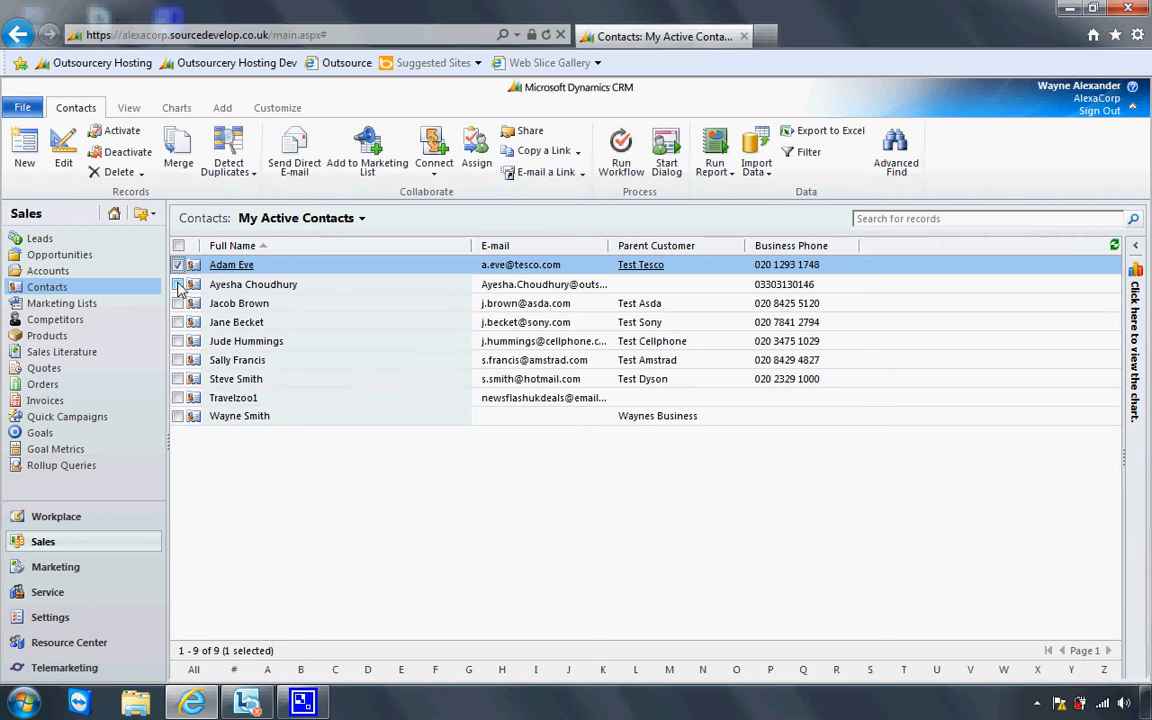
pyautogui.click(177, 284)
pyautogui.click(177, 303)
pyautogui.click(177, 322)
pyautogui.click(200, 341)
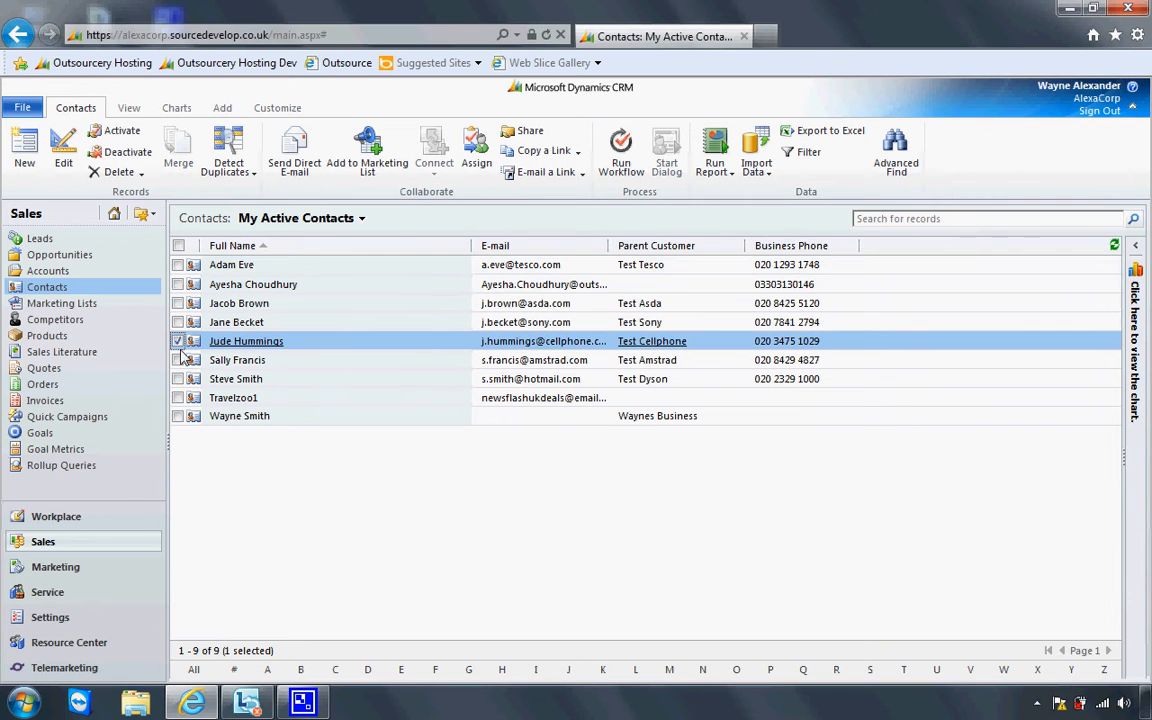
pyautogui.click(177, 265)
pyautogui.click(177, 284)
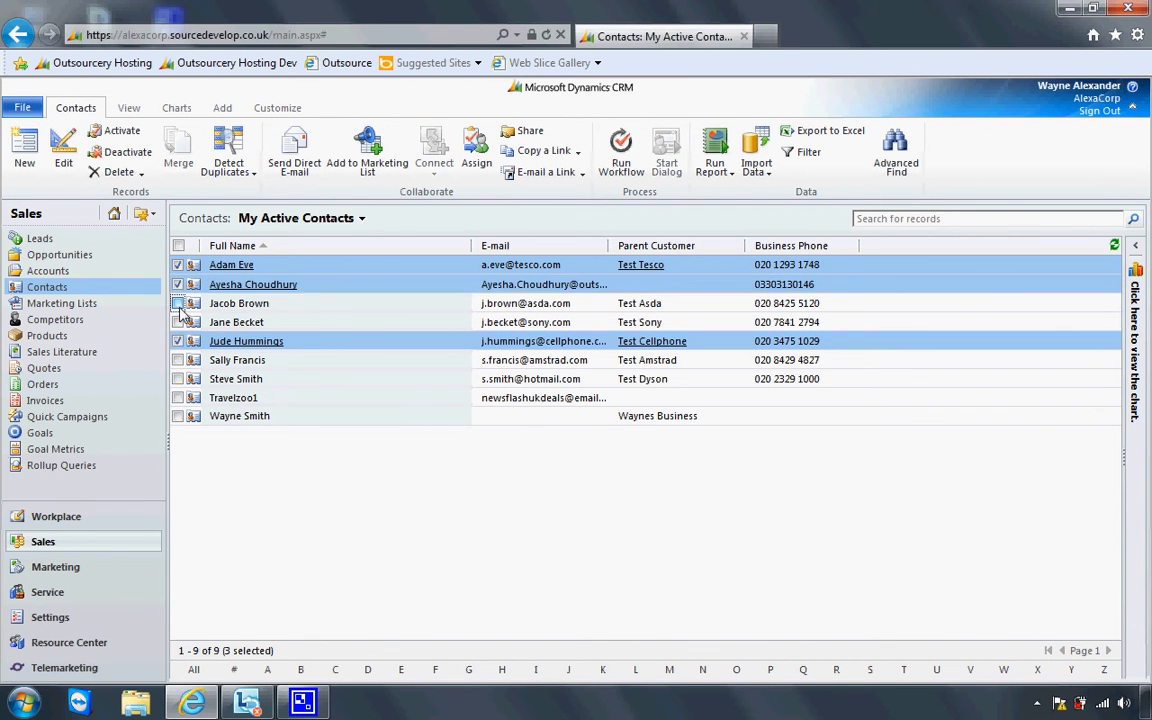
pyautogui.click(177, 303)
pyautogui.click(178, 322)
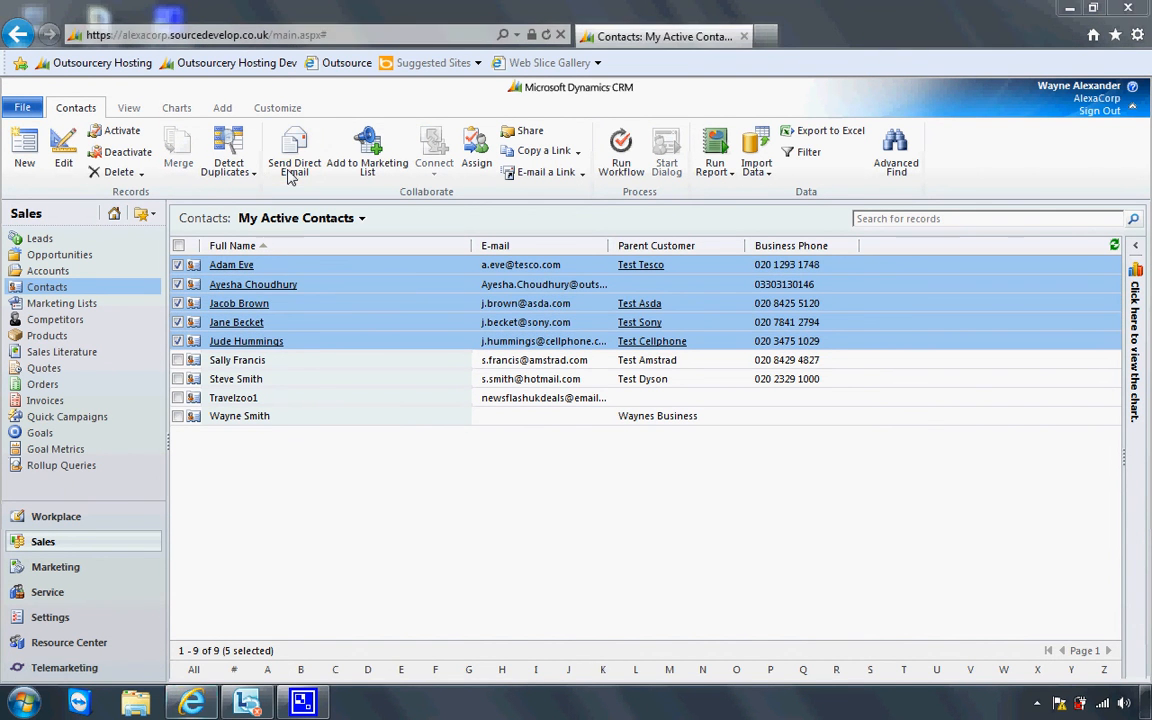
# - Send a direct e-mail to the selected records on the current page using the "Upcoming Training Webinar for creating email templates - 1st December" template
pyautogui.click(291, 167)
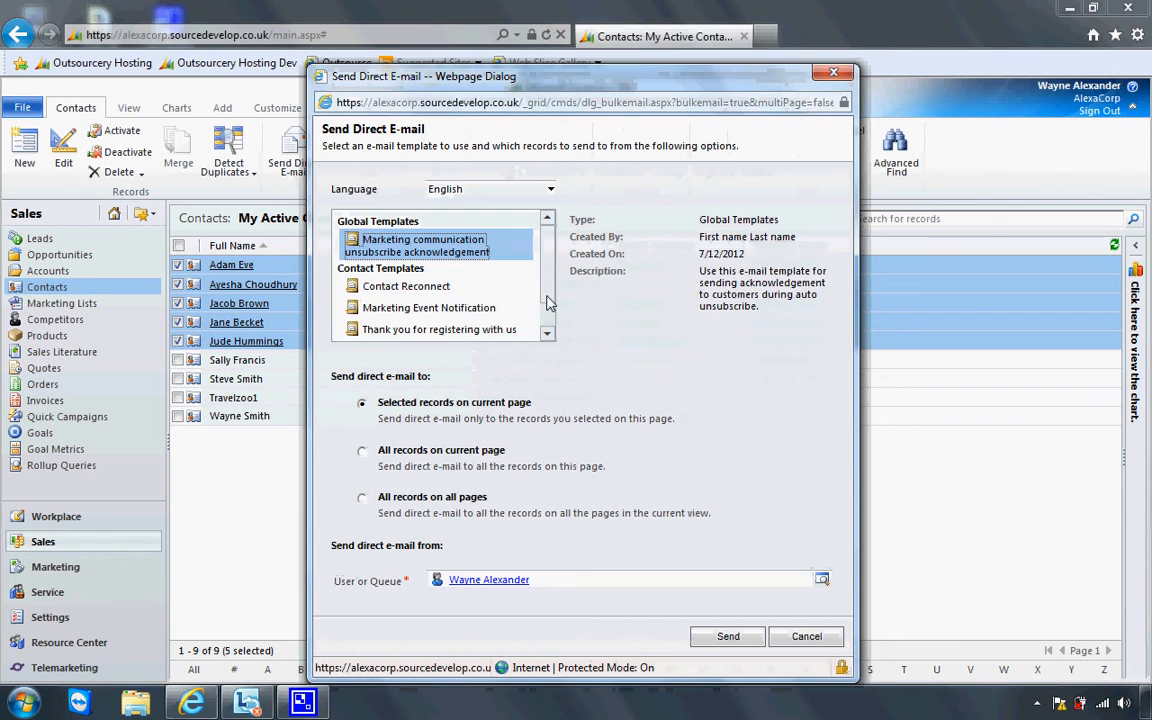
pyautogui.scroll(-2, 548, 290)
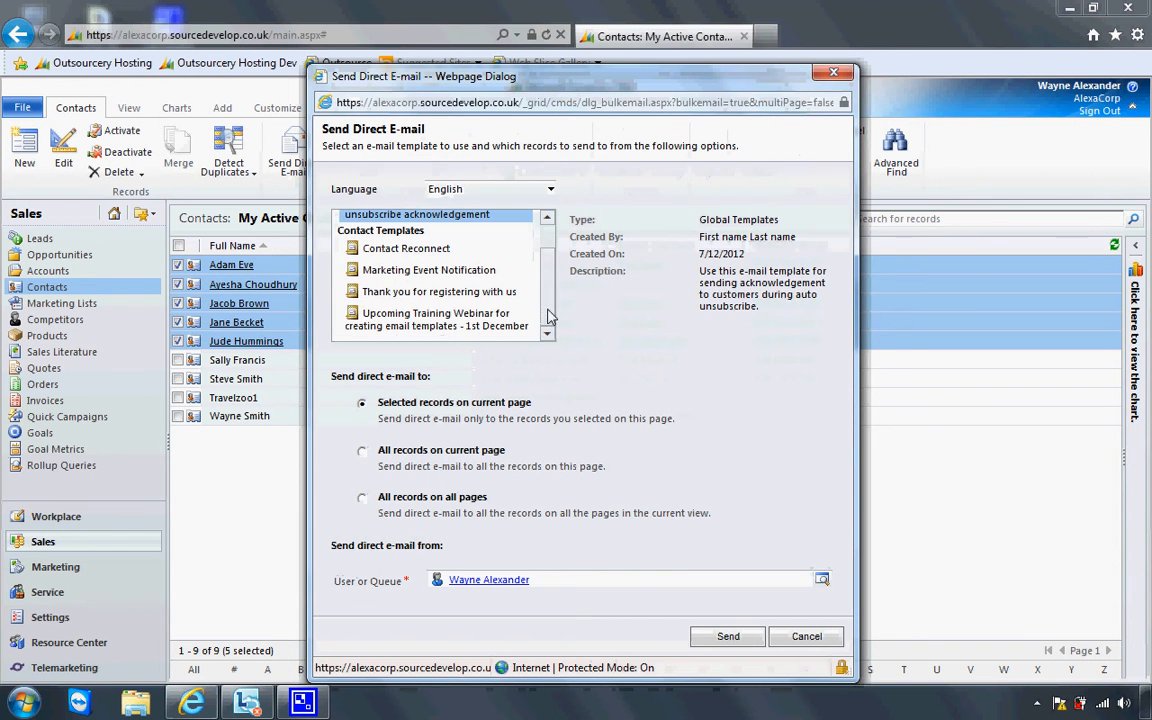
pyautogui.click(457, 330)
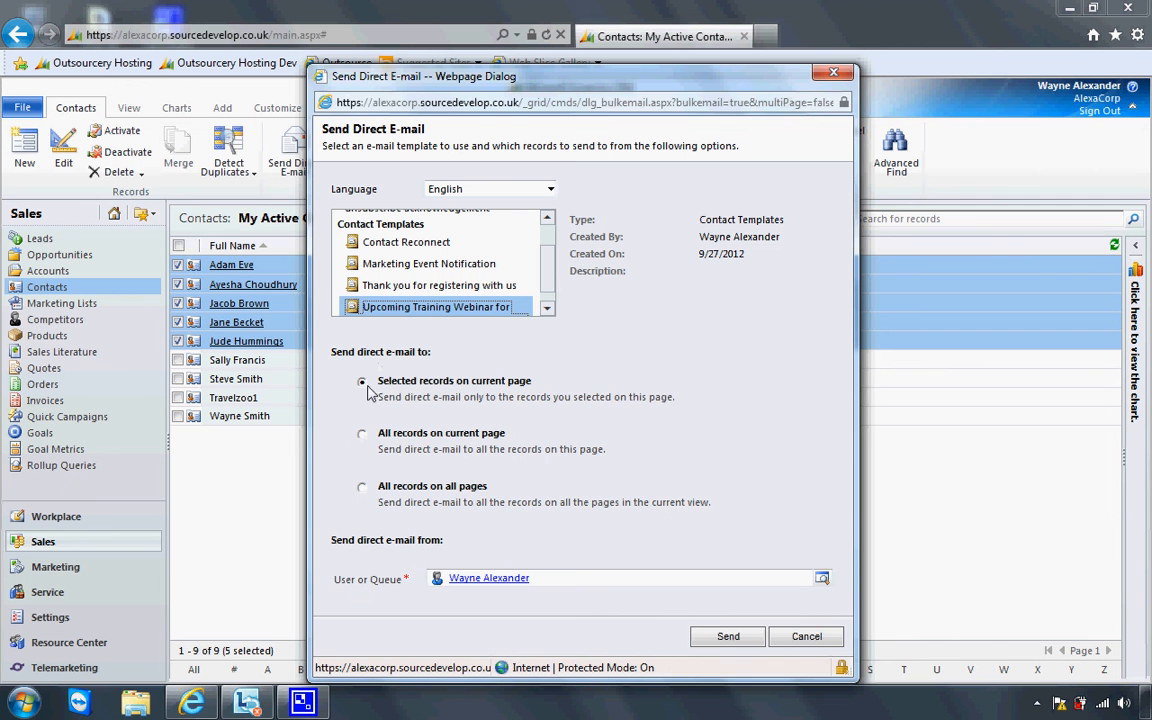
pyautogui.click(724, 638)
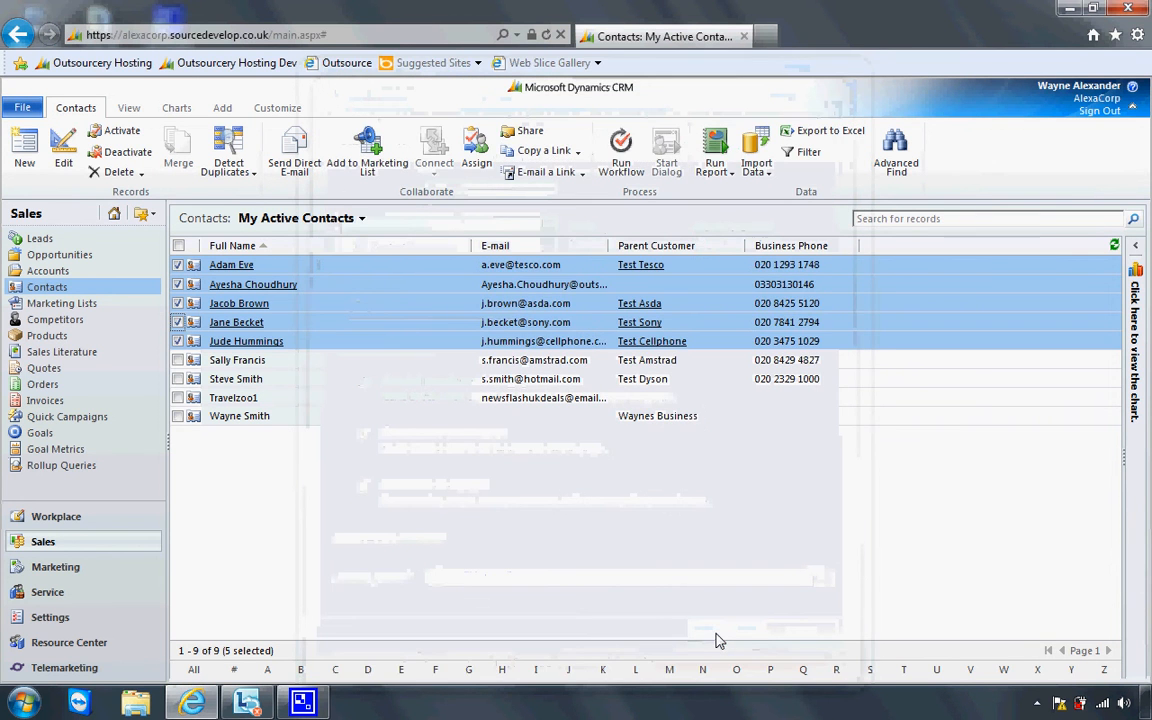